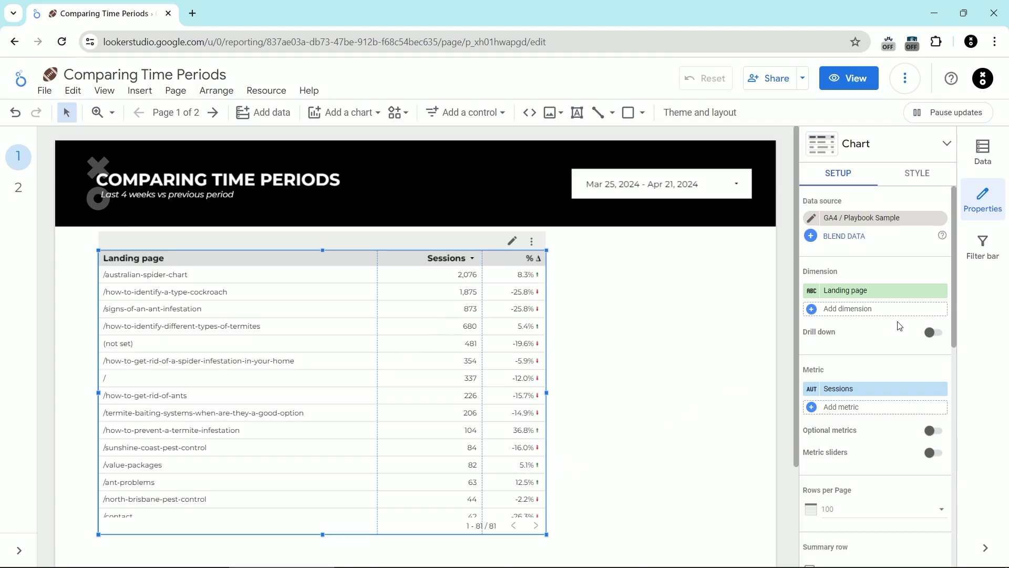
Step: Show the absolute change for the Sessions metric in the landing page table
{"action": "scroll", "coordinate": [900, 326], "scroll_direction": "down", "scroll_amount": 5}
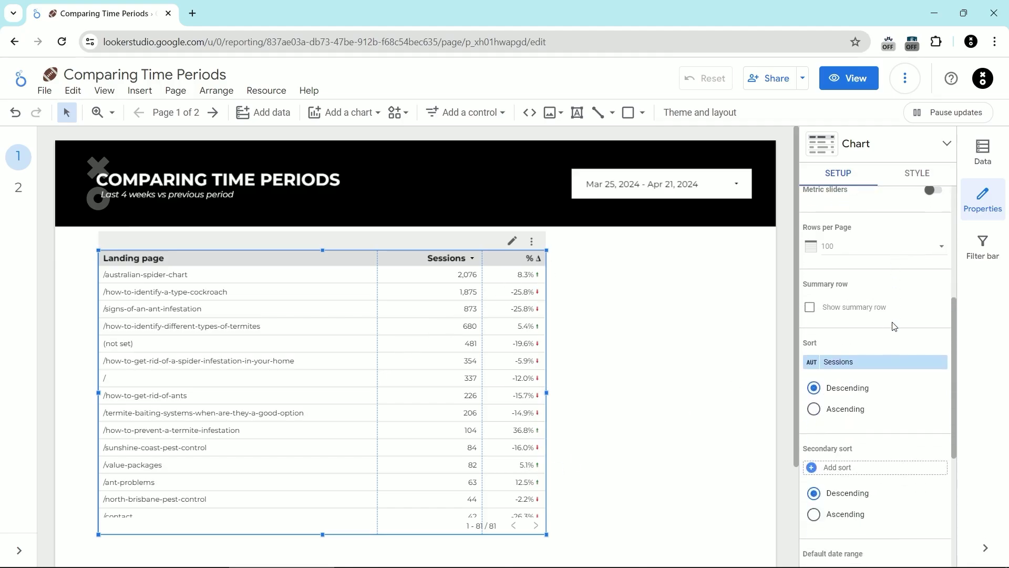
{"action": "scroll", "coordinate": [893, 326], "scroll_direction": "down", "scroll_amount": 5}
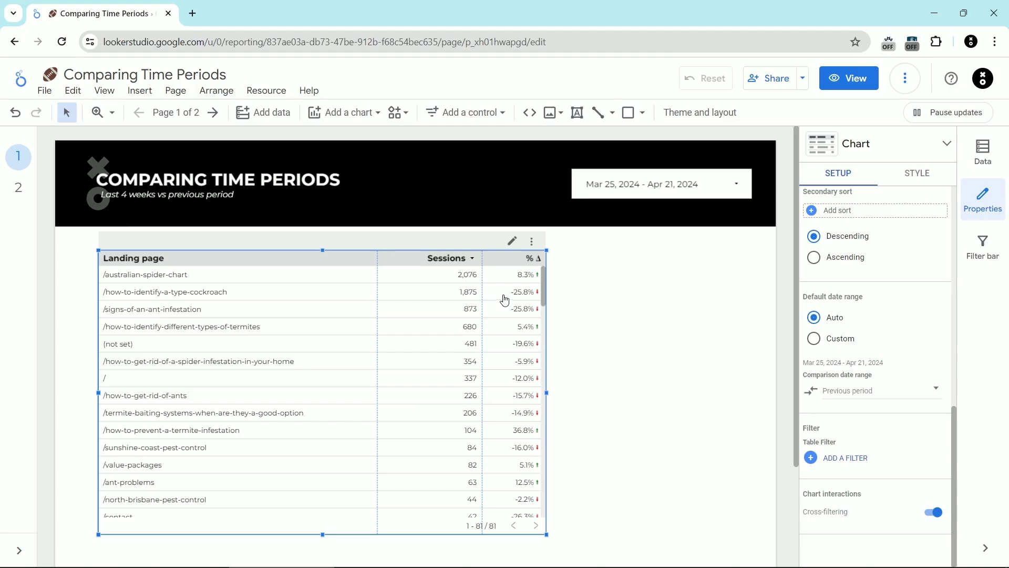
{"action": "left_click", "coordinate": [933, 179]}
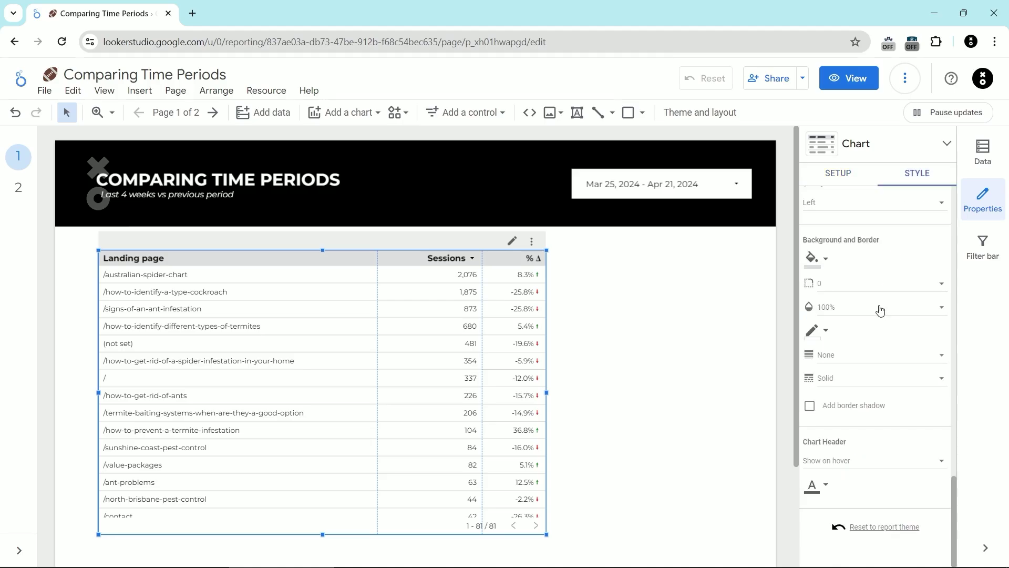
{"action": "scroll", "coordinate": [880, 310], "scroll_direction": "up", "scroll_amount": 5}
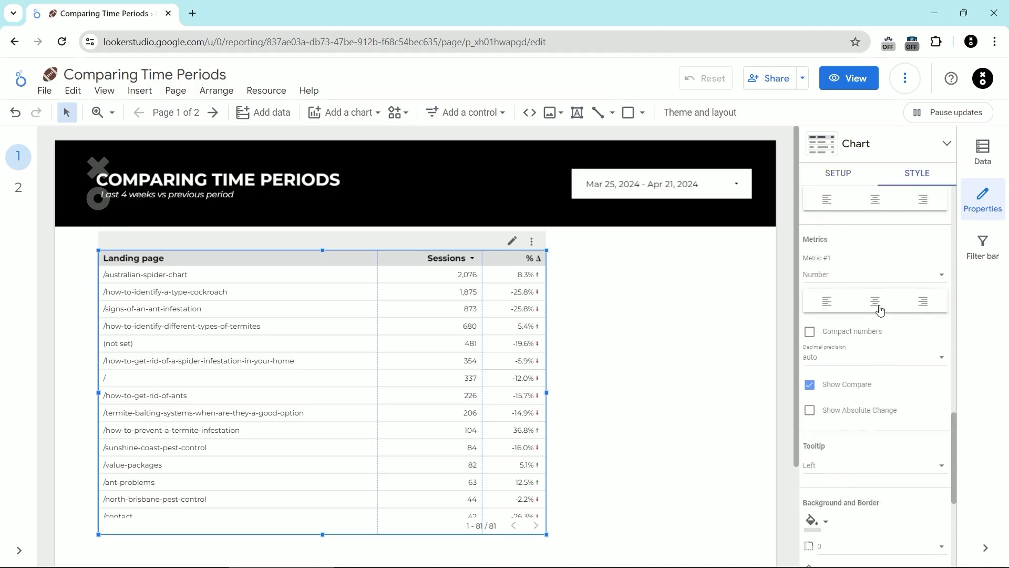
{"action": "left_click", "coordinate": [841, 413]}
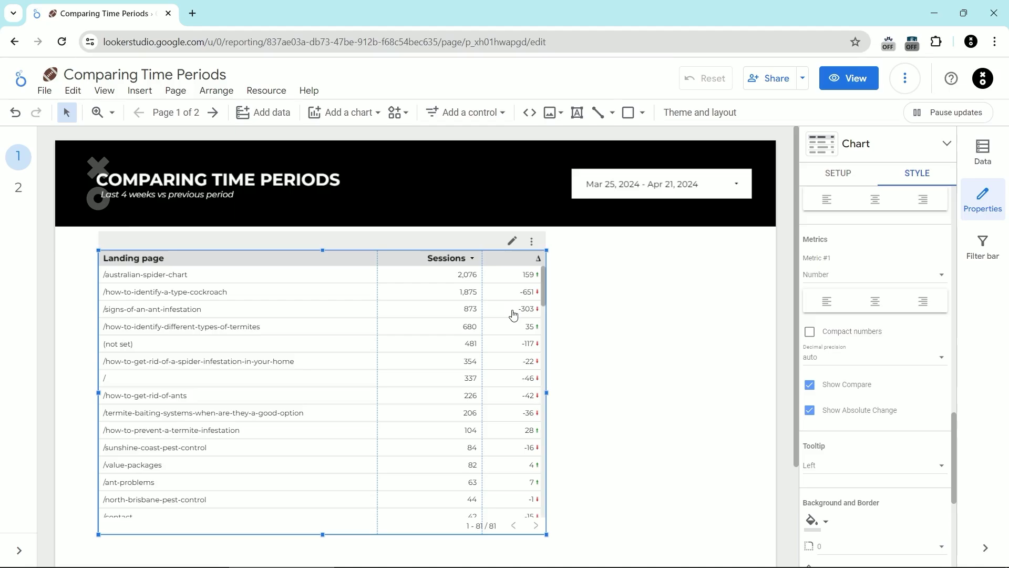
Step: Open the Blended Time Periods data source of the landing page table on page 2 for editing
{"action": "key", "text": "ctrl+Page_Down"}
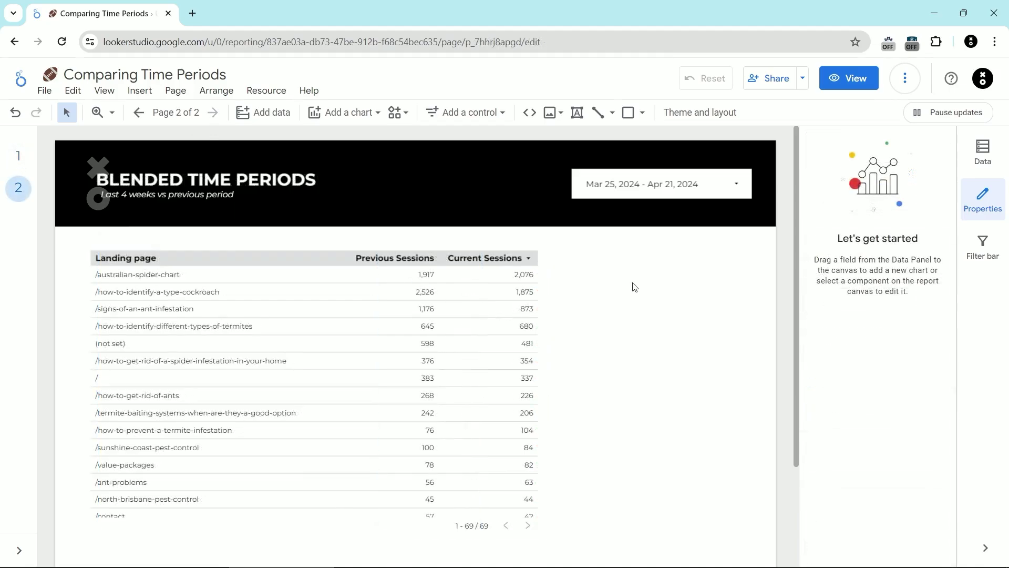
{"action": "left_click", "coordinate": [314, 344]}
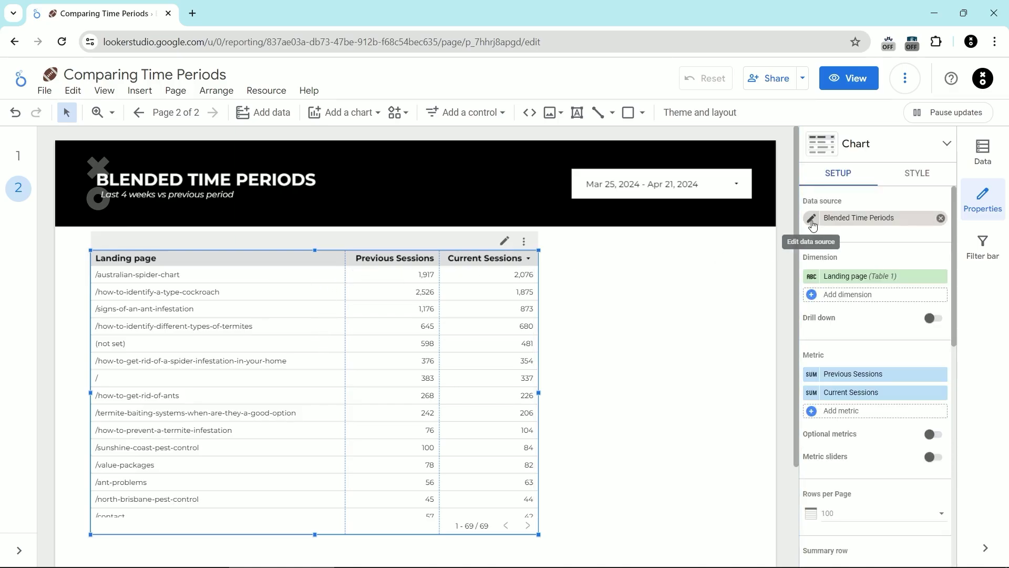
{"action": "left_click", "coordinate": [812, 219]}
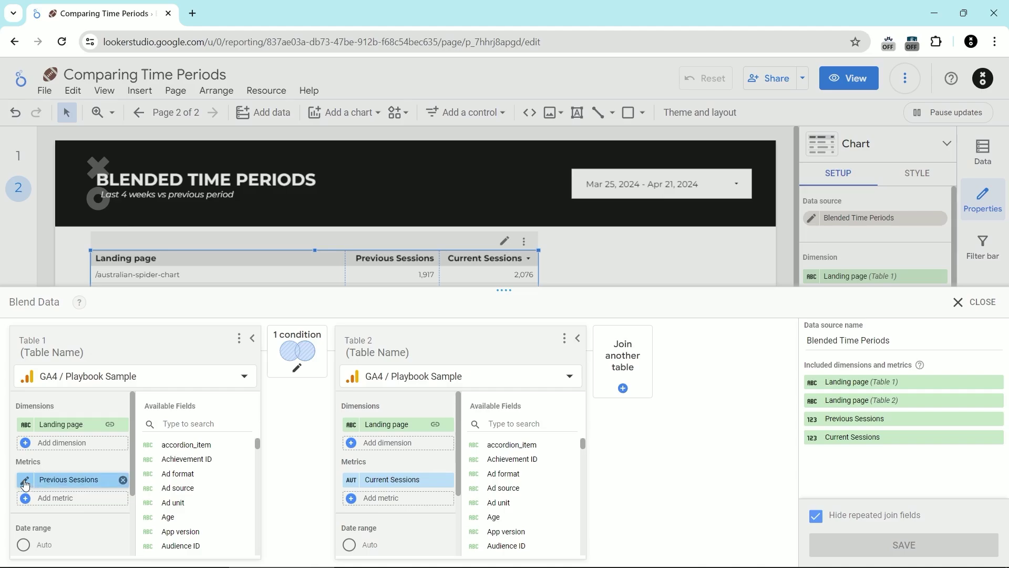
Step: Review the Previous Sessions metric's settings and the custom date range of Table 1 in the blend
{"action": "left_click", "coordinate": [25, 480]}
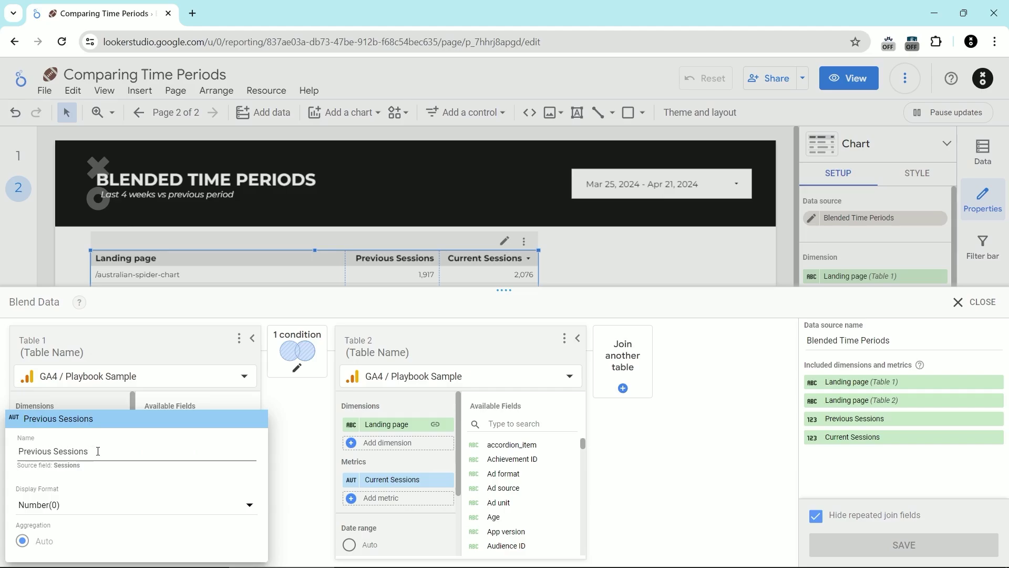
{"action": "left_click", "coordinate": [107, 400]}
{"action": "scroll", "coordinate": [106, 503], "scroll_direction": "down", "scroll_amount": 3}
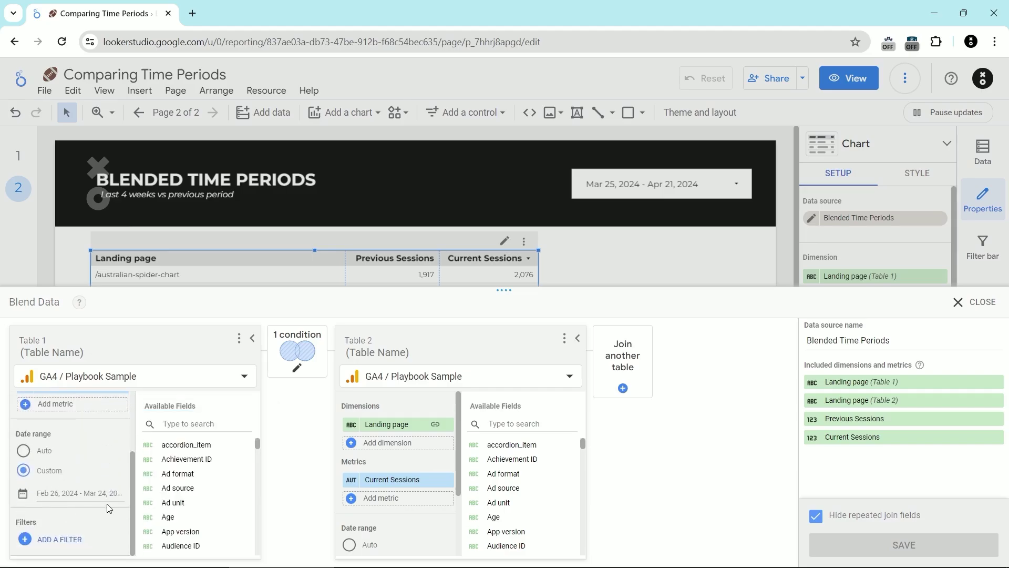
{"action": "left_click", "coordinate": [49, 496]}
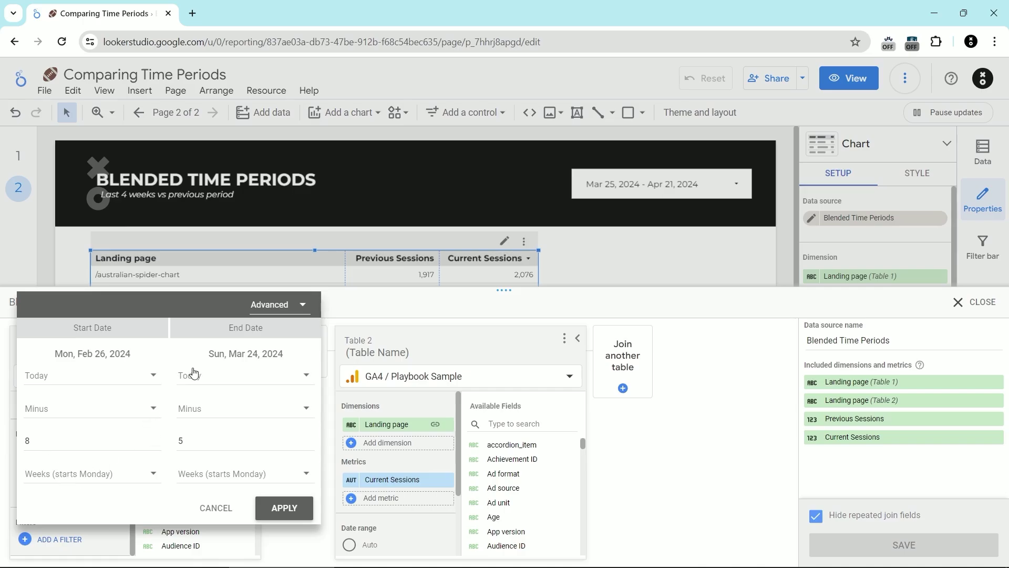
{"action": "left_click", "coordinate": [216, 509]}
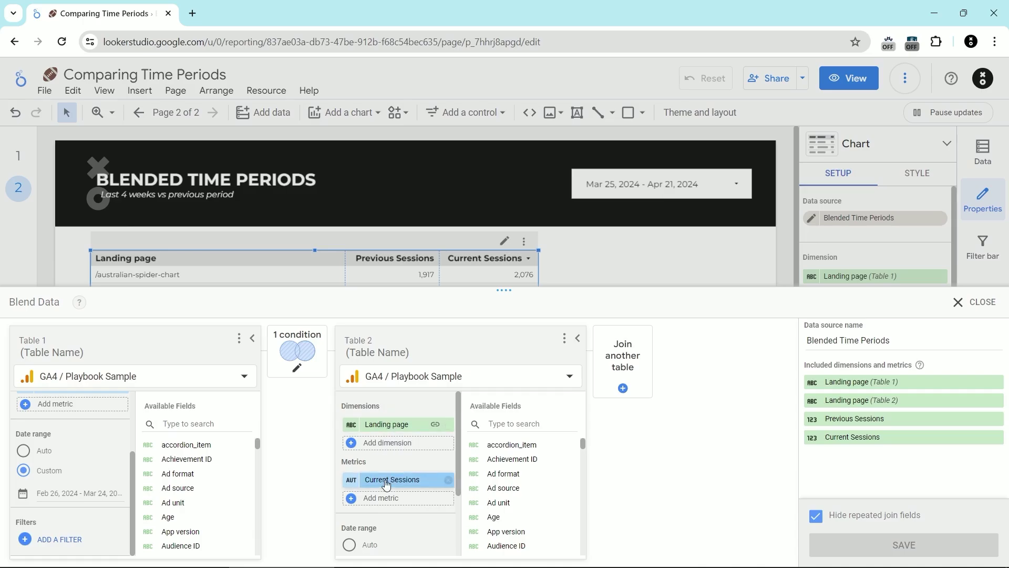
Step: Review the Current Sessions metric's settings and the custom date range of Table 2 in the blend
{"action": "left_click", "coordinate": [352, 481]}
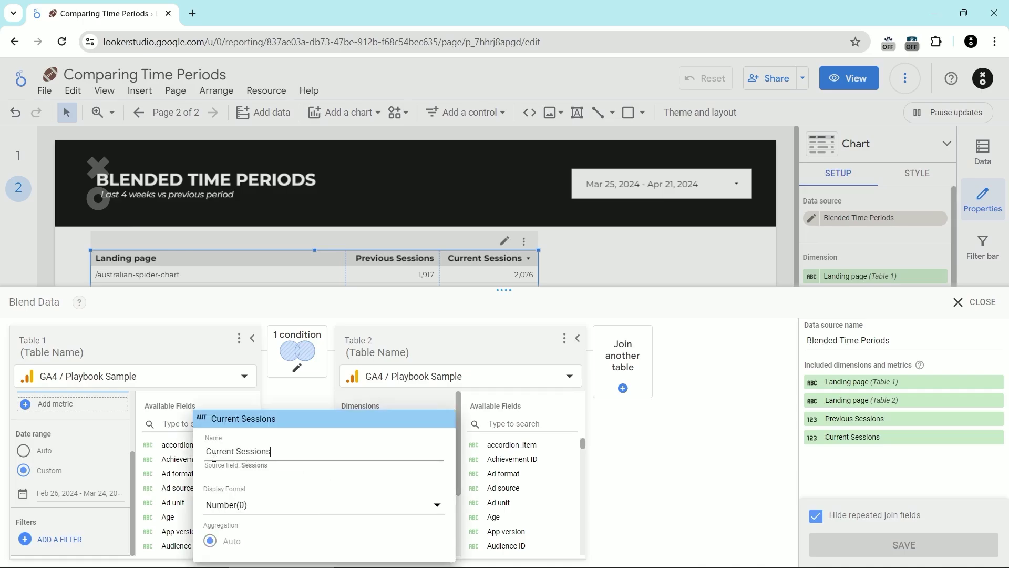
{"action": "left_click", "coordinate": [303, 404]}
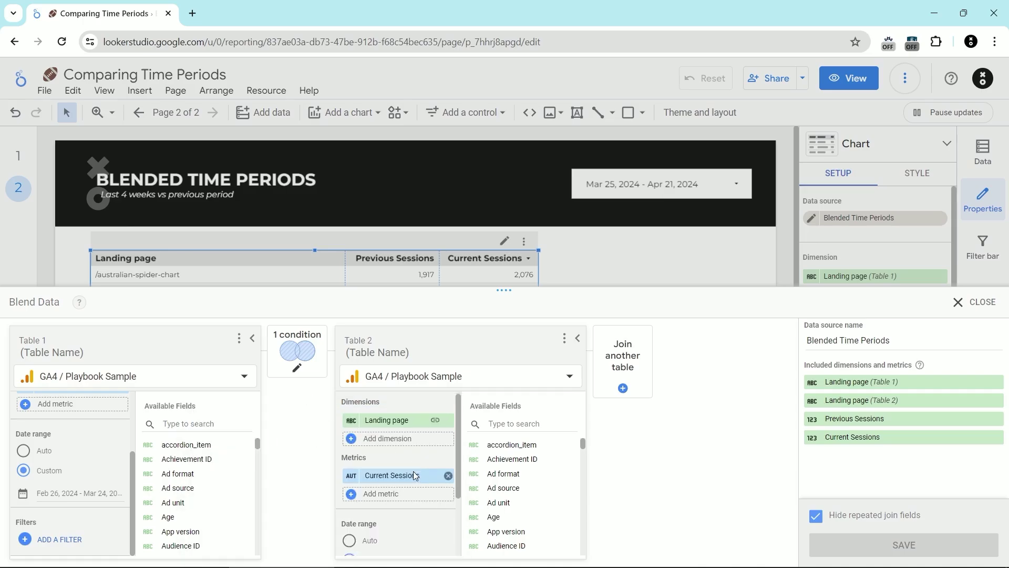
{"action": "scroll", "coordinate": [415, 476], "scroll_direction": "down", "scroll_amount": 2}
{"action": "left_click", "coordinate": [402, 493]}
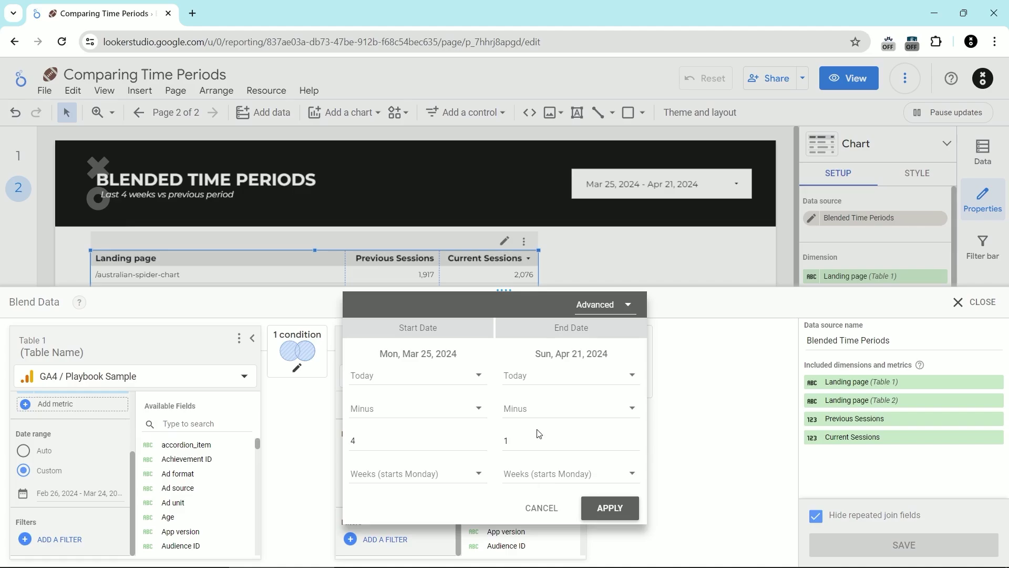
{"action": "left_click", "coordinate": [541, 508]}
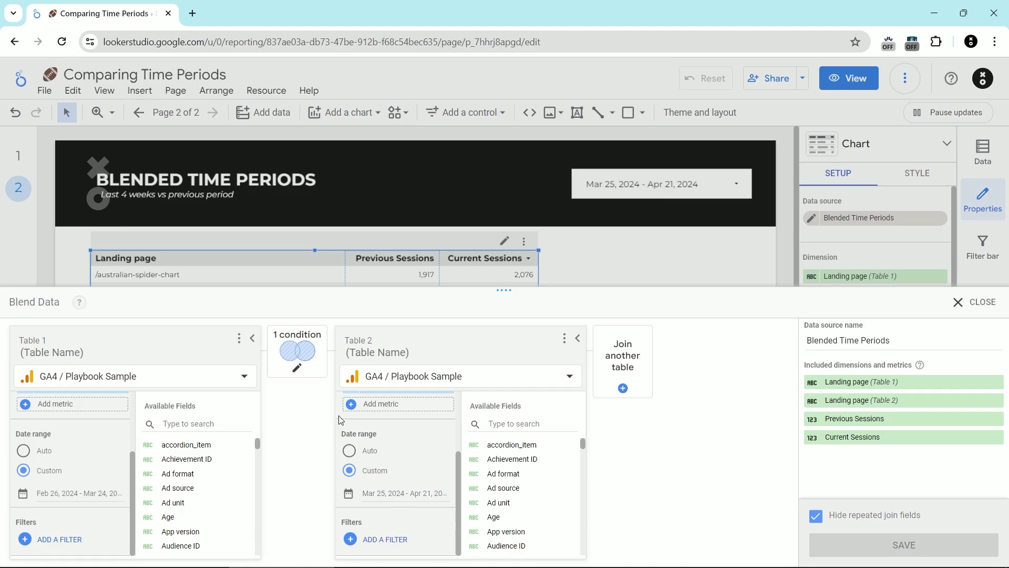
Step: Check the join configuration between Table 1 and Table 2, and close the blend editor without changes
{"action": "left_click", "coordinate": [304, 356]}
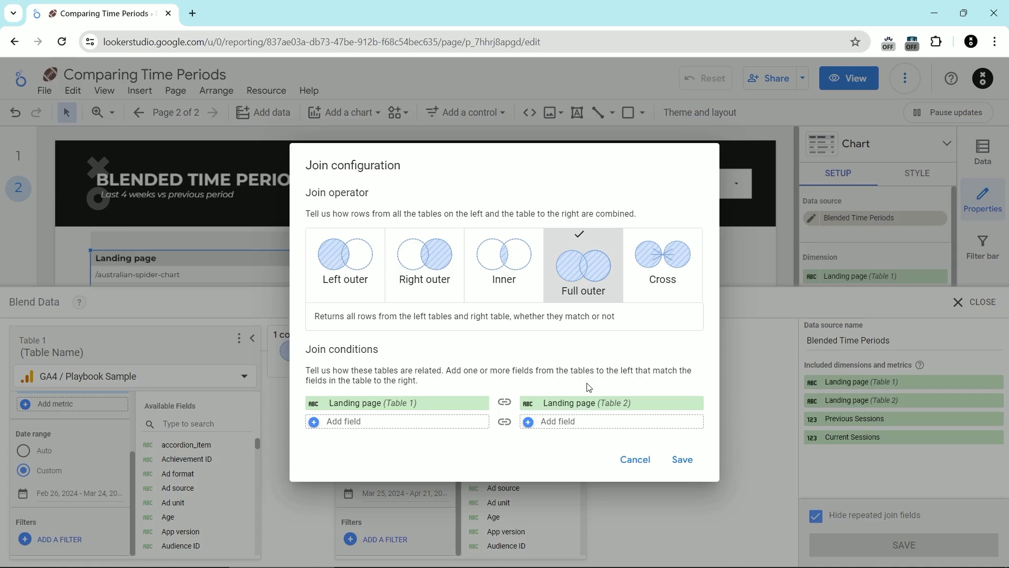
{"action": "left_click", "coordinate": [634, 459]}
{"action": "left_click", "coordinate": [978, 302]}
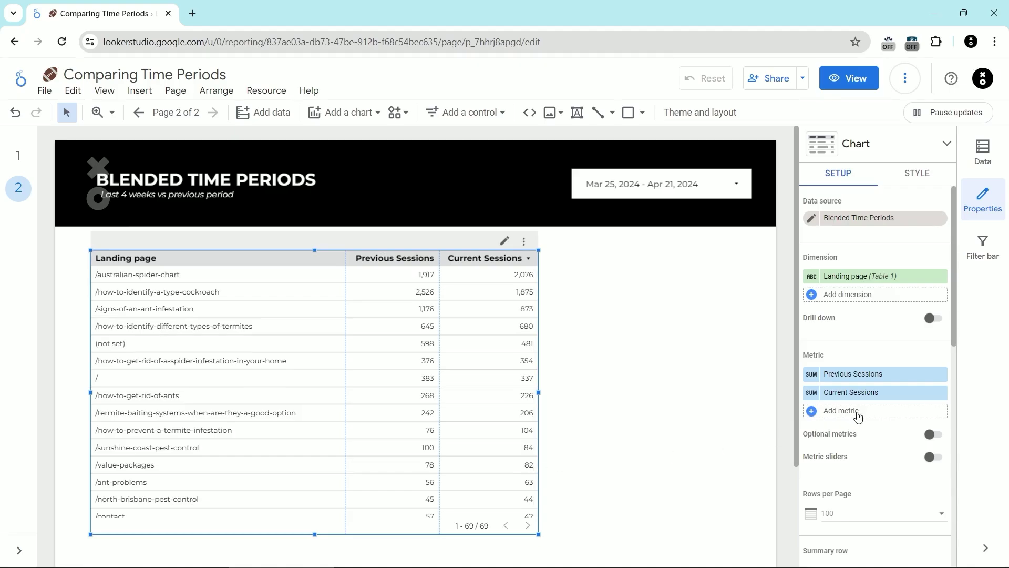
Step: Add a calculated metric named Change to the table with the formula Current Sessions - Previous Sessions
{"action": "left_click", "coordinate": [858, 416]}
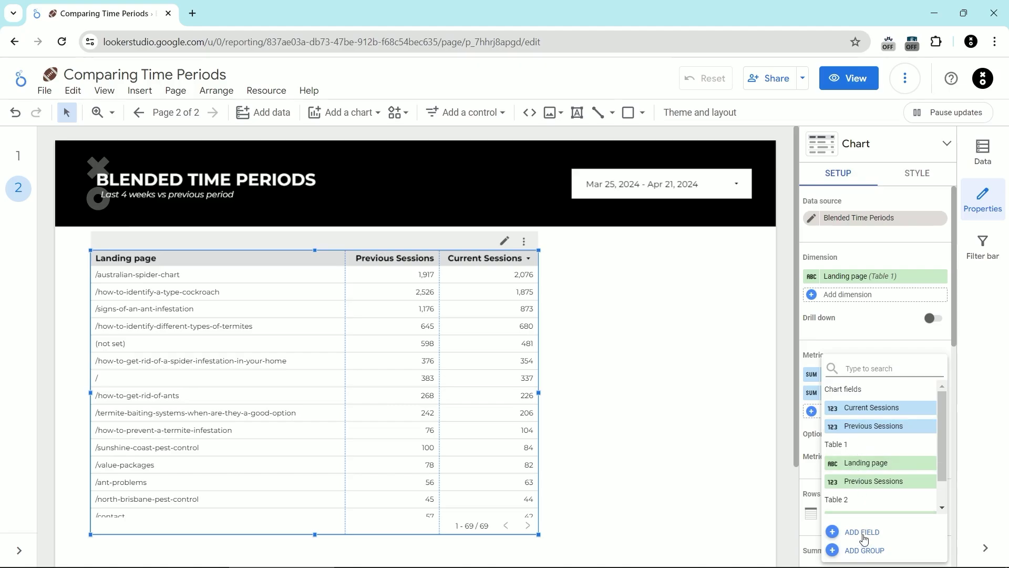
{"action": "left_click", "coordinate": [862, 532]}
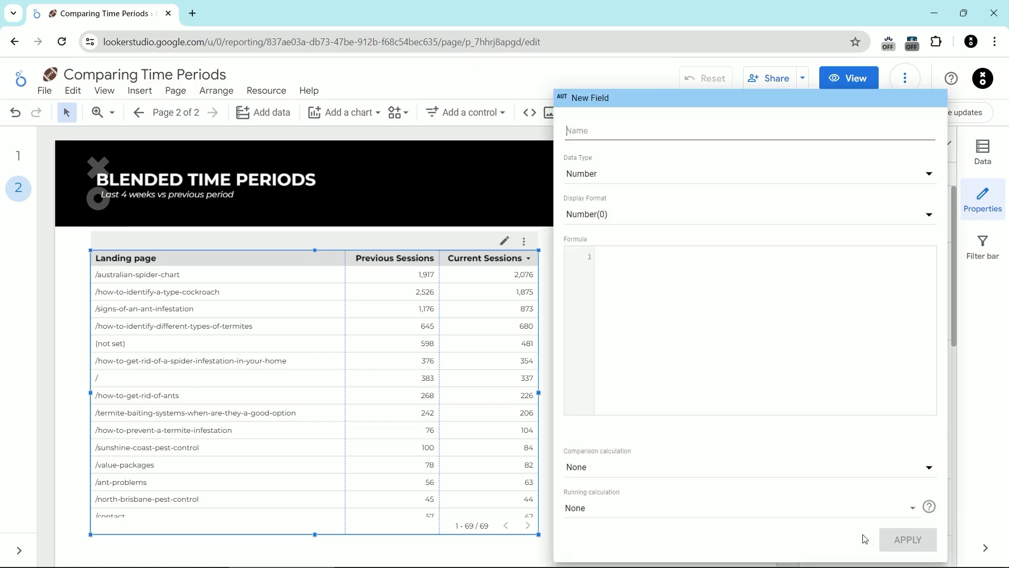
{"action": "left_click", "coordinate": [641, 263]}
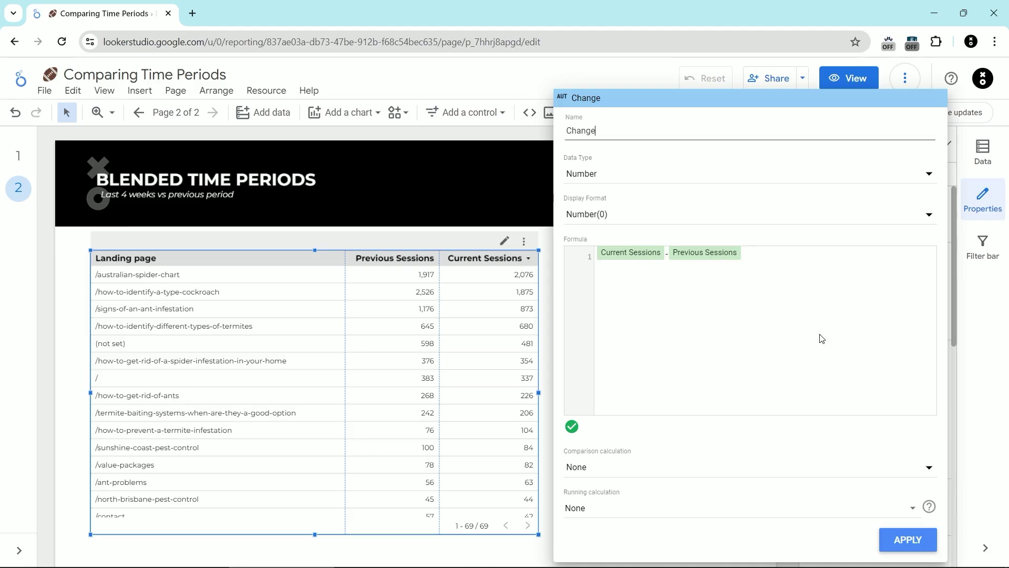
{"action": "left_click", "coordinate": [906, 548]}
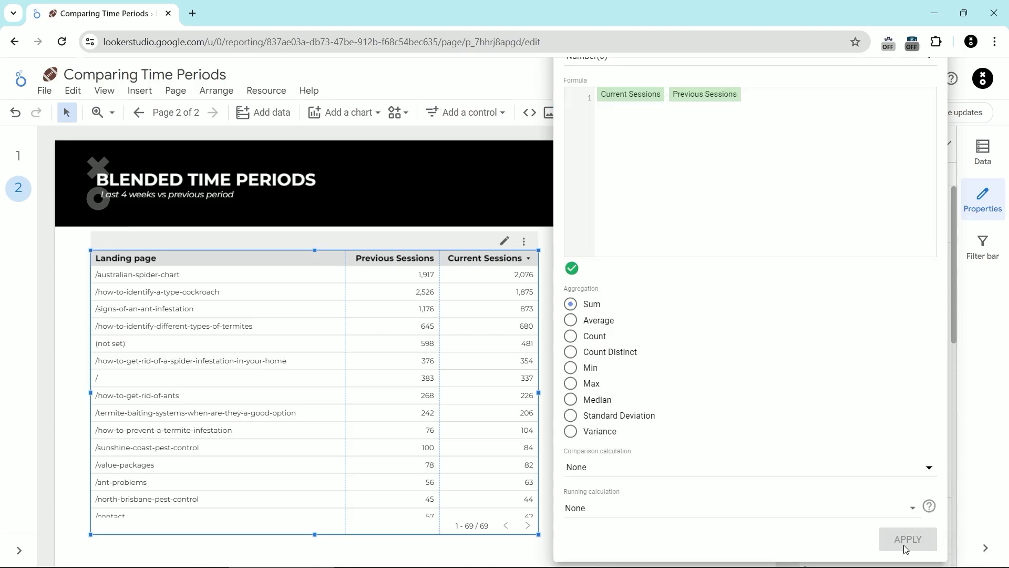
{"action": "left_click", "coordinate": [547, 239]}
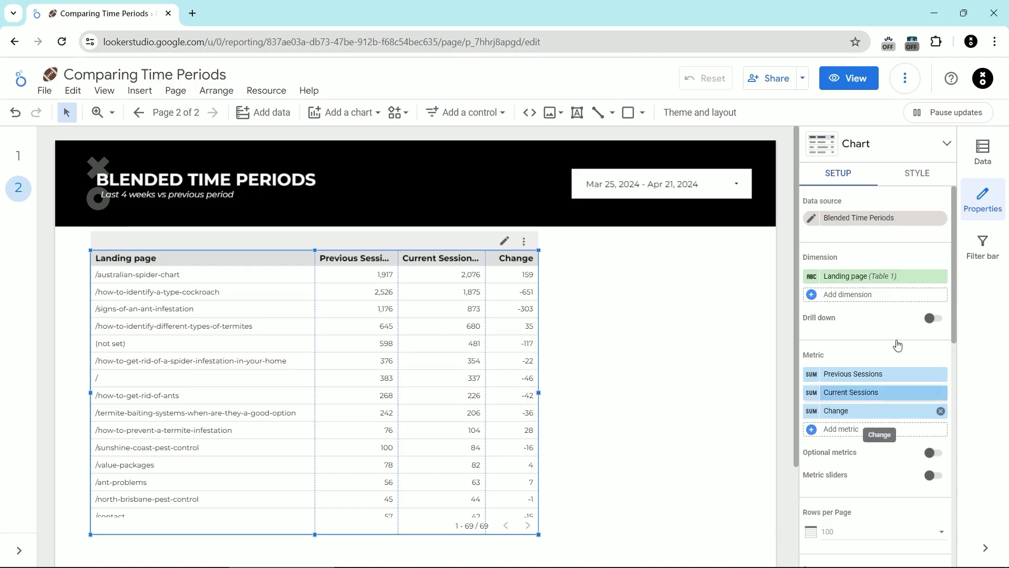
Step: Display the Change metric of the blended table as a heatmap
{"action": "left_click", "coordinate": [919, 174]}
{"action": "scroll", "coordinate": [882, 385], "scroll_direction": "down", "scroll_amount": 10}
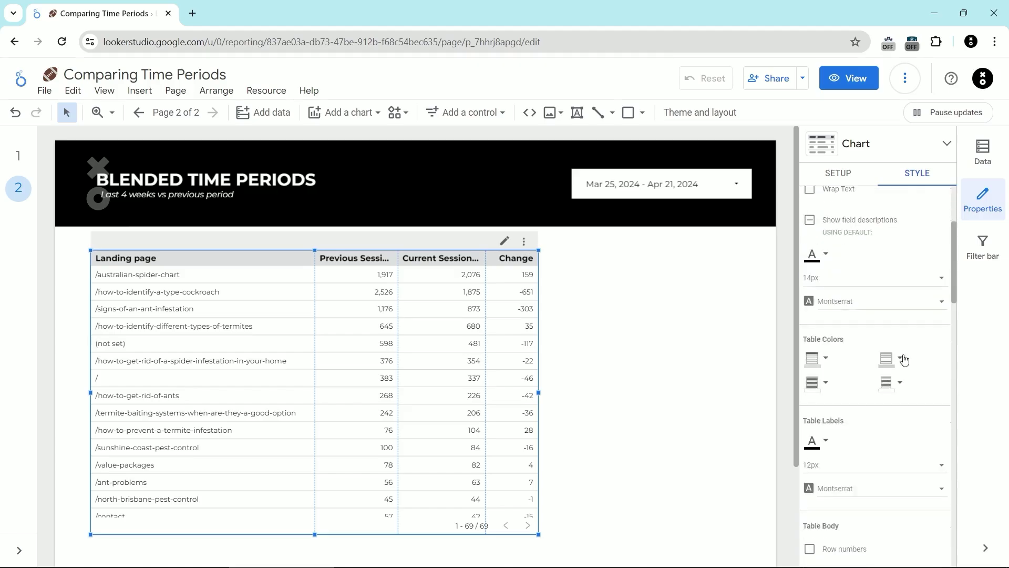
{"action": "scroll", "coordinate": [904, 352], "scroll_direction": "down", "scroll_amount": 6}
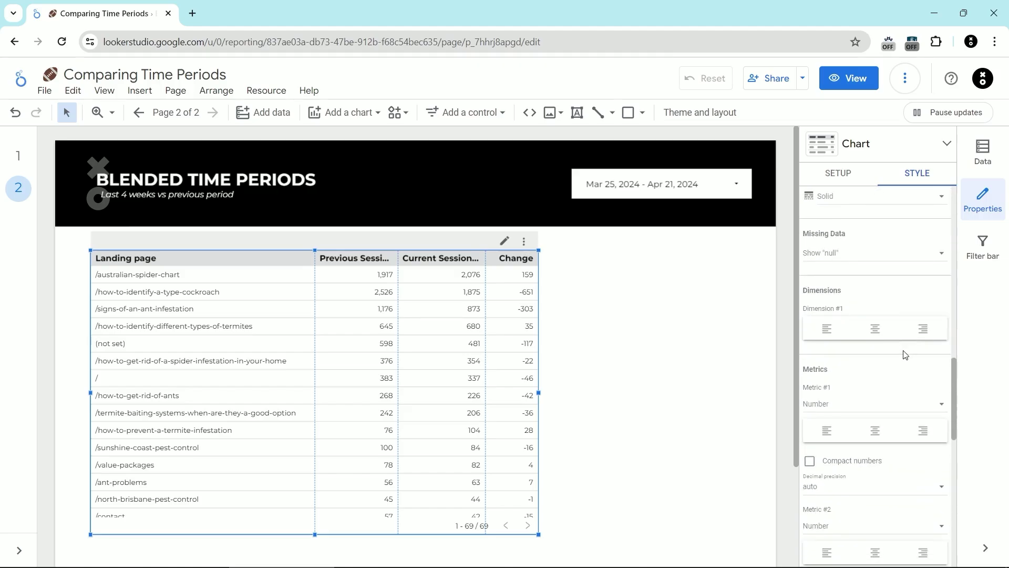
{"action": "scroll", "coordinate": [888, 323], "scroll_direction": "down", "scroll_amount": 3}
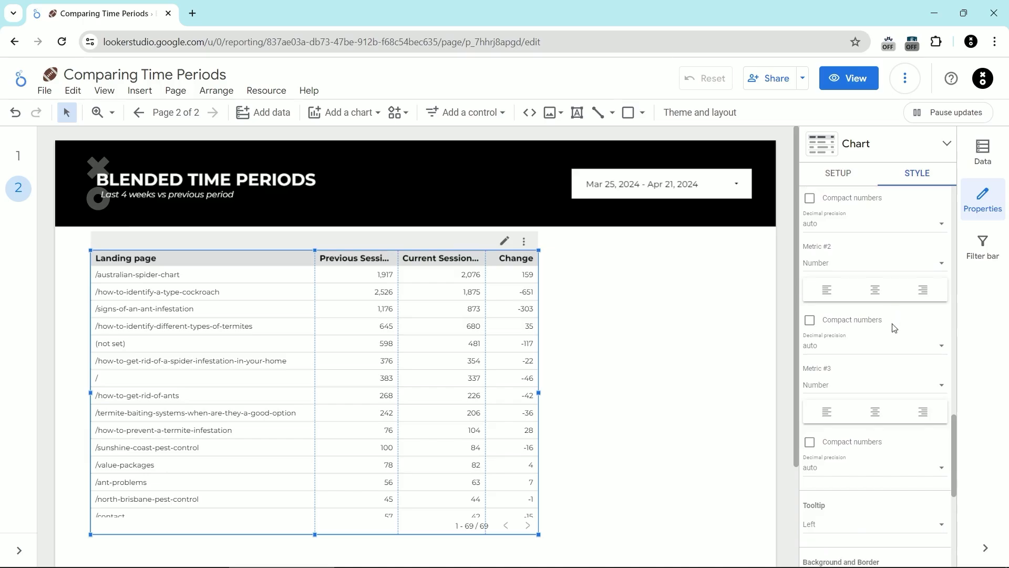
{"action": "left_click", "coordinate": [831, 388]}
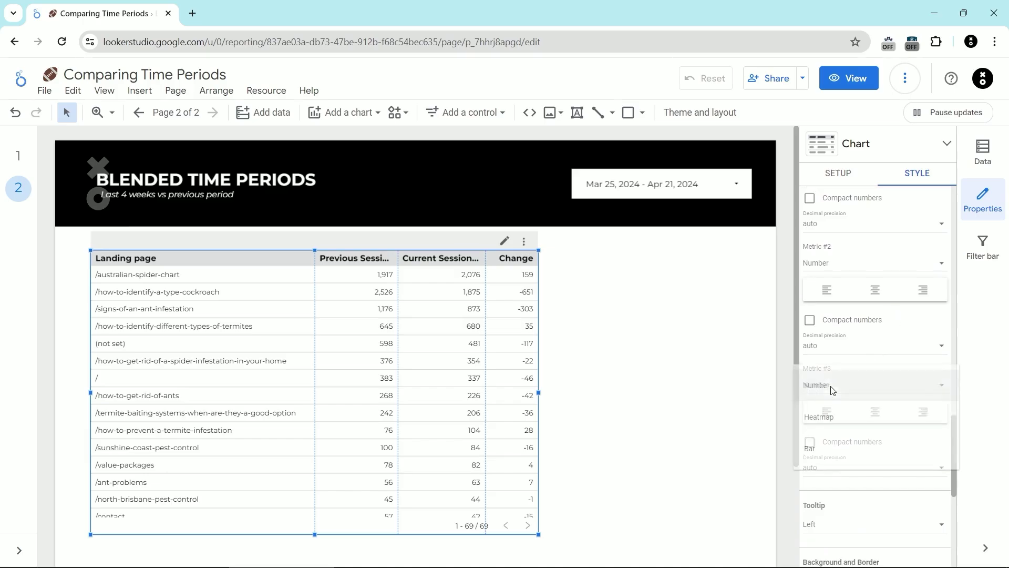
{"action": "left_click", "coordinate": [836, 418]}
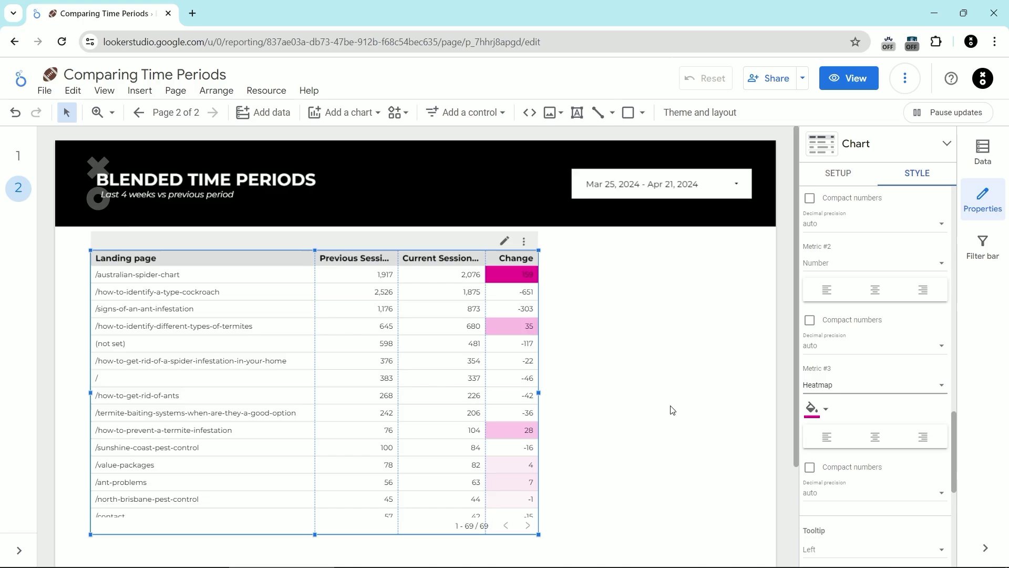
Step: Widen the table so the metric headings fit, and sort it by Change in descending order
{"action": "left_click", "coordinate": [503, 259]}
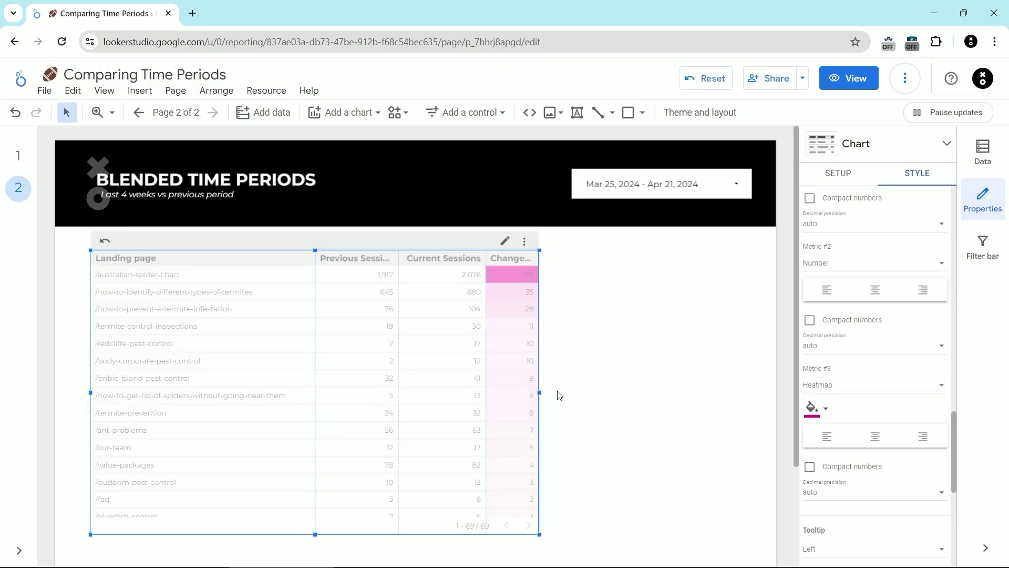
{"action": "left_click_drag", "start_coordinate": [539, 393], "coordinate": [592, 393]}
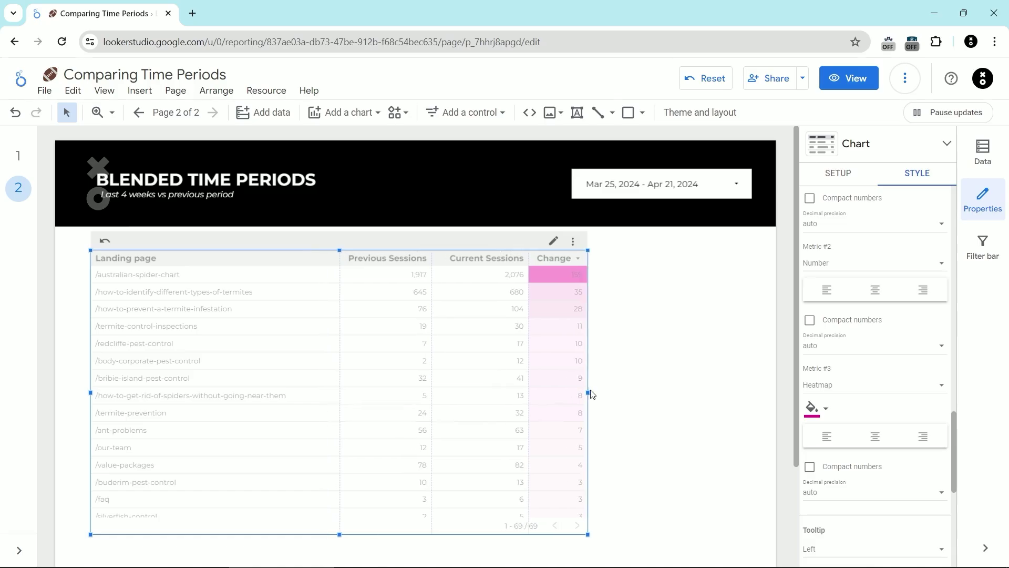
{"action": "left_click", "coordinate": [578, 258]}
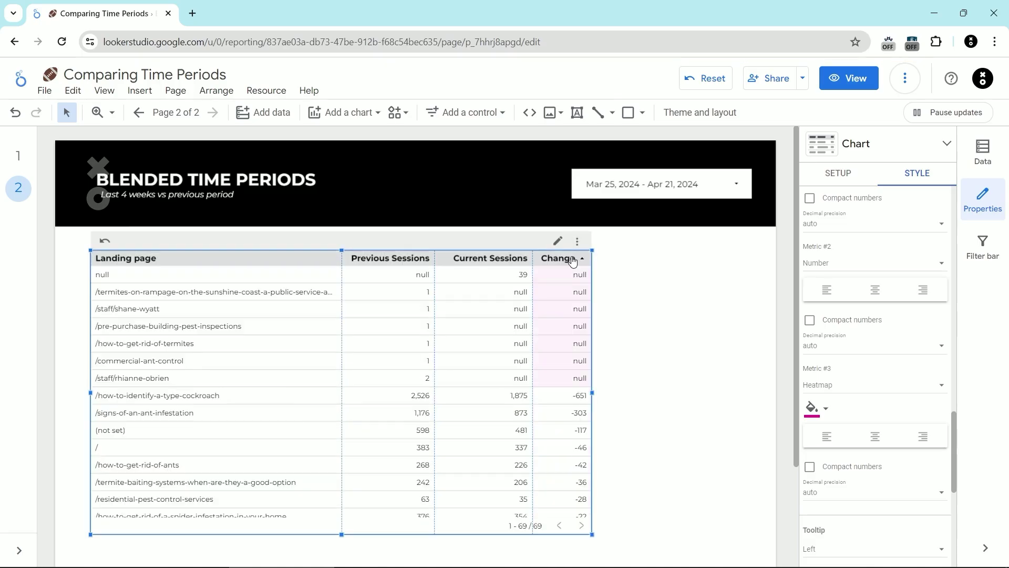
{"action": "left_click", "coordinate": [569, 262]}
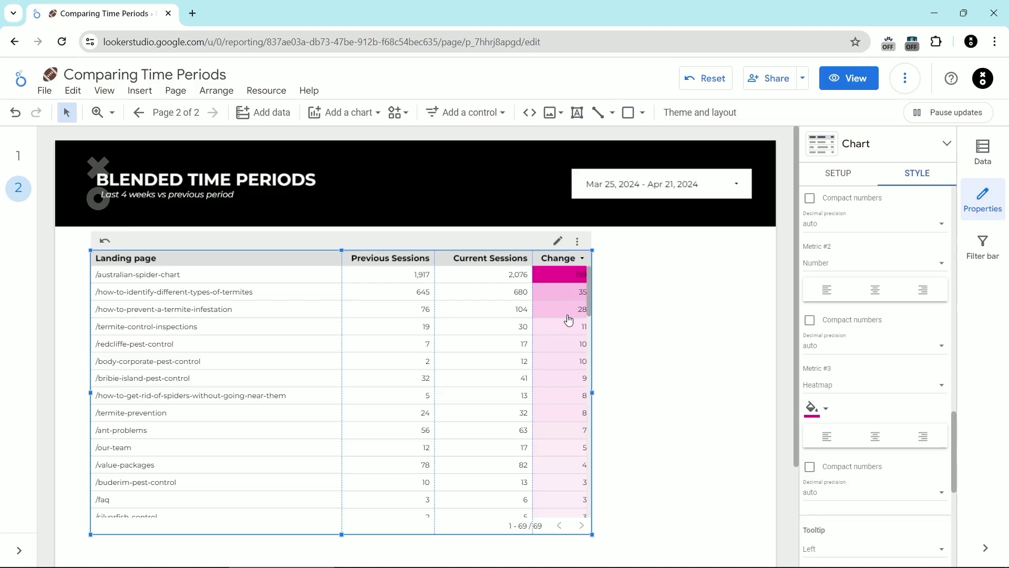
Step: Create a calculated metric field named Percent Change for the table with the formula (Current Sessions - Previous Sessions) / Previous Sessions
{"action": "left_click", "coordinate": [847, 180]}
{"action": "scroll", "coordinate": [898, 316], "scroll_direction": "up", "scroll_amount": 8}
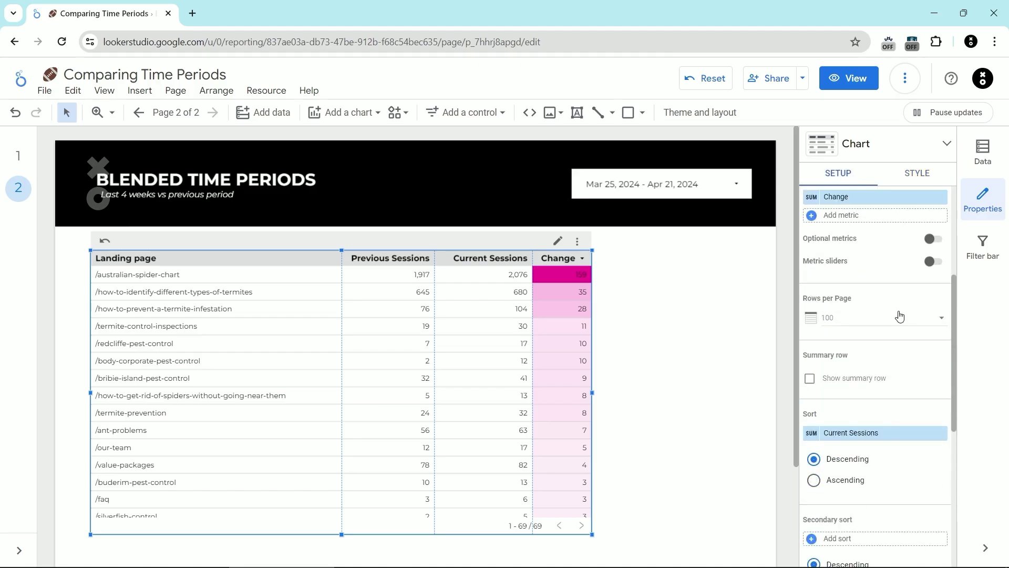
{"action": "left_click", "coordinate": [841, 414]}
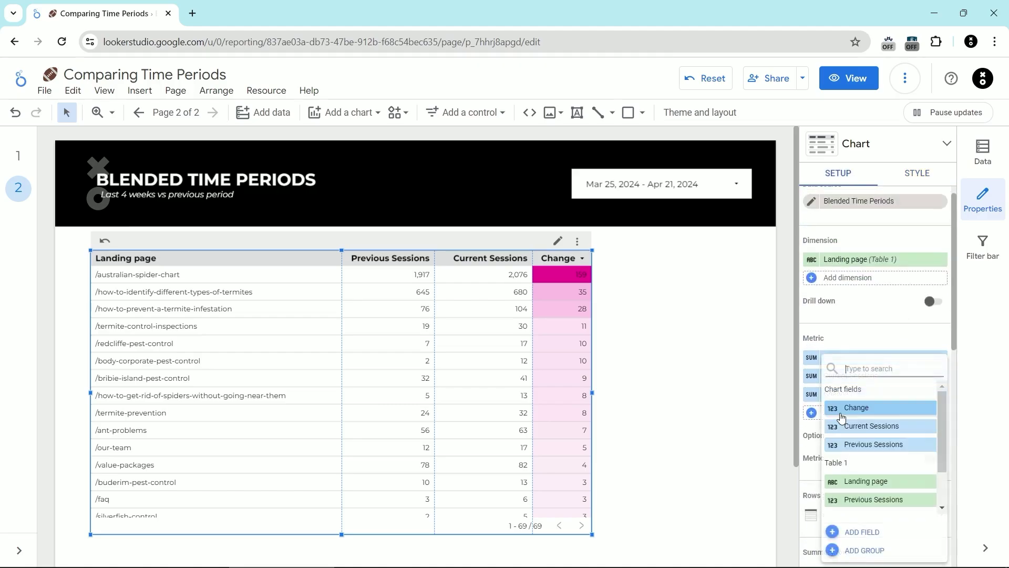
{"action": "left_click", "coordinate": [862, 532]}
{"action": "left_click", "coordinate": [660, 274]}
{"action": "type", "text": "(Current Sessions - Previous Sessions) / Previous Sessions"}
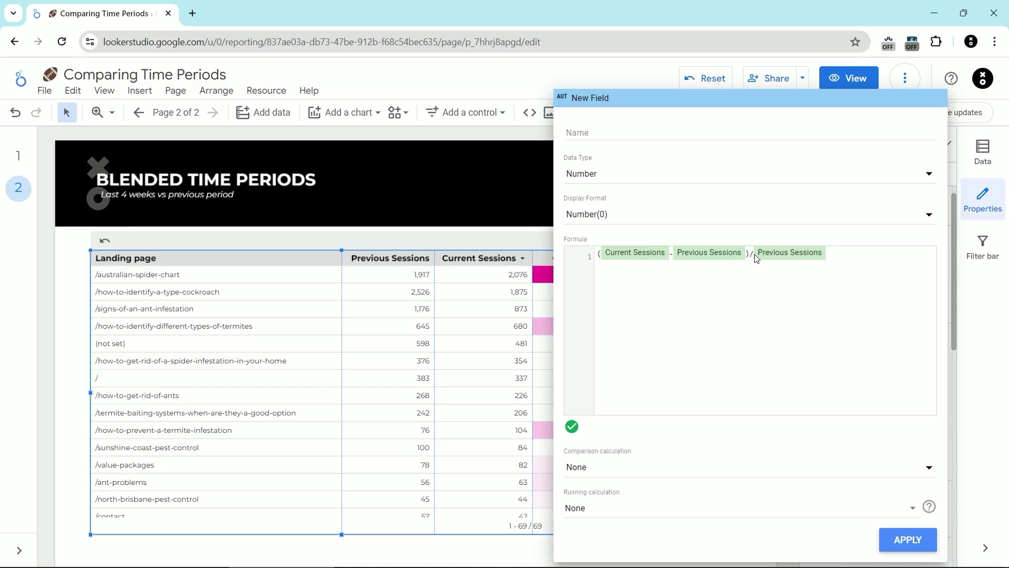
{"action": "left_click", "coordinate": [598, 132]}
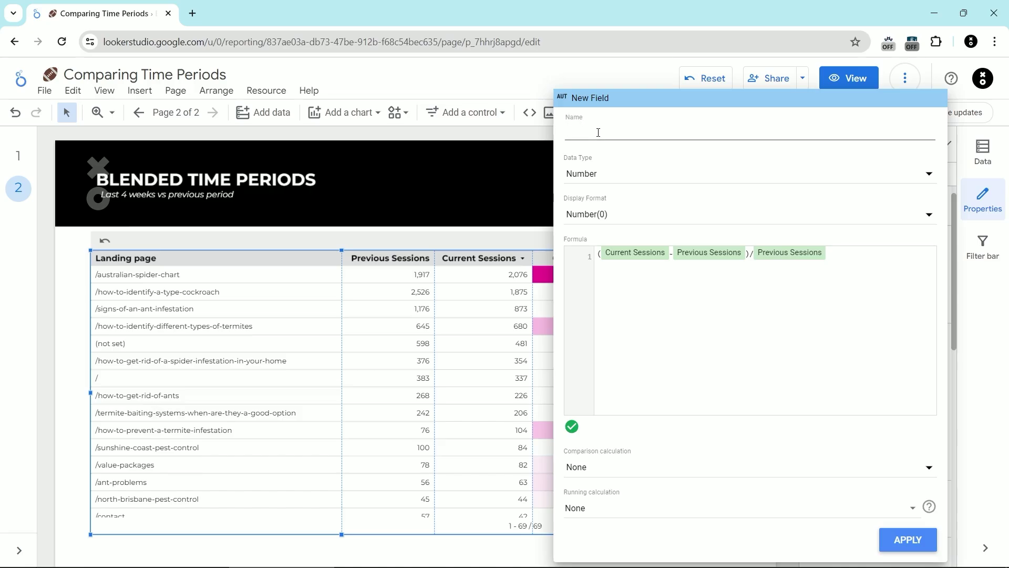
{"action": "type", "text": "Percent Change"}
Step: Set the Percent Change field's data type to Percent with the Percent(1) display format, and apply it to the table
{"action": "left_click", "coordinate": [619, 173]}
{"action": "mouse_move", "coordinate": [624, 190]}
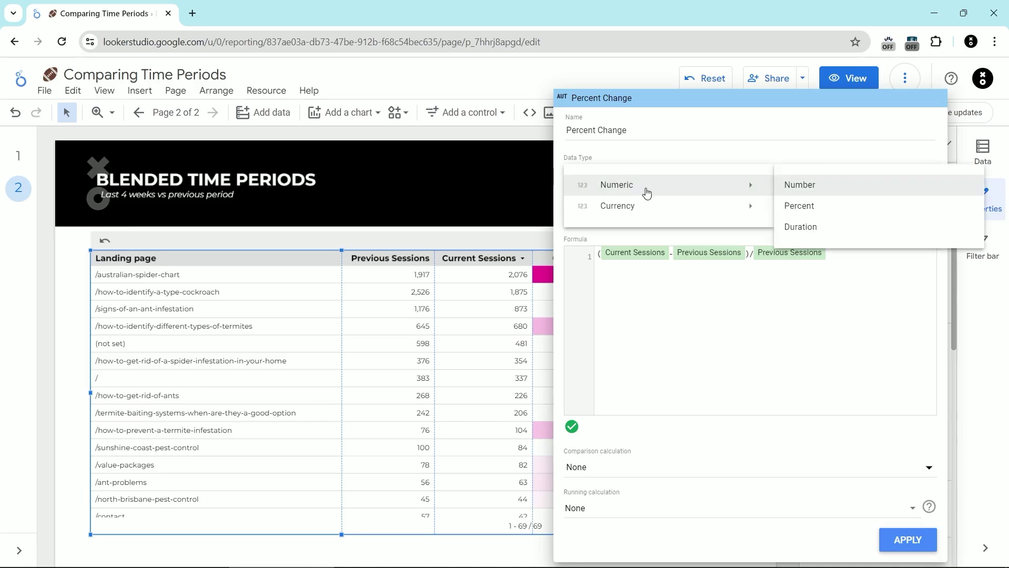
{"action": "left_click", "coordinate": [819, 207]}
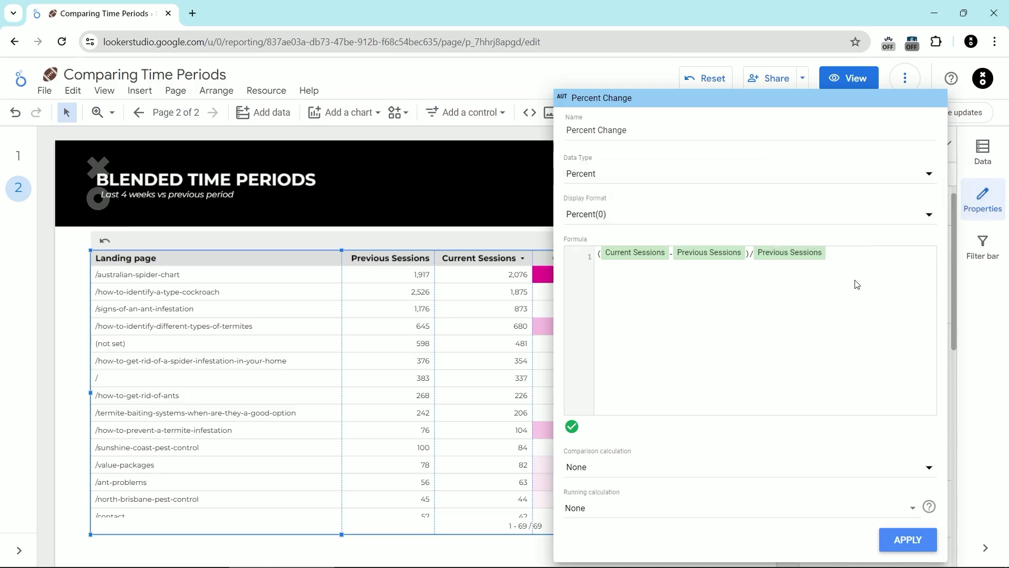
{"action": "left_click", "coordinate": [604, 221]}
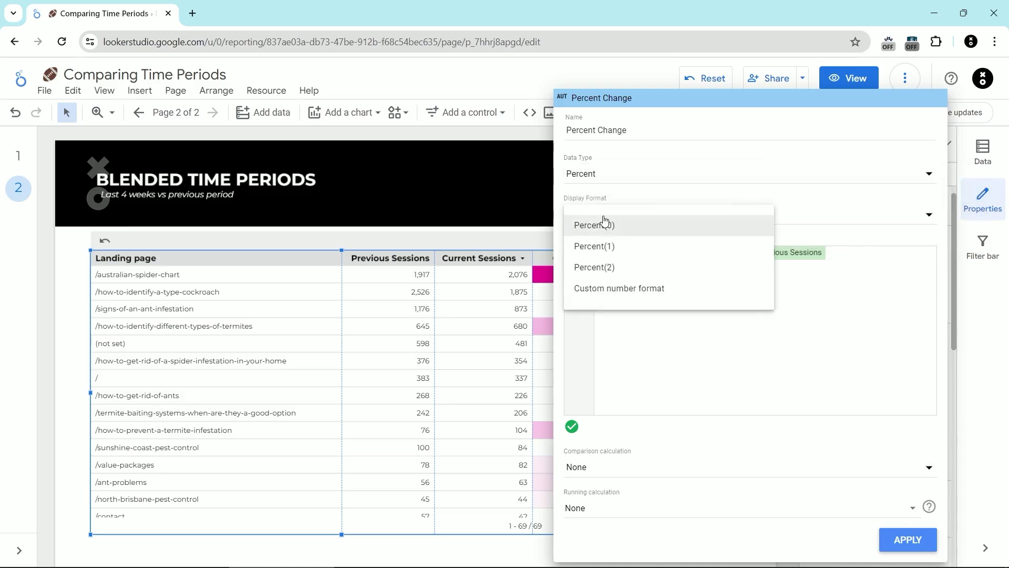
{"action": "left_click", "coordinate": [626, 244]}
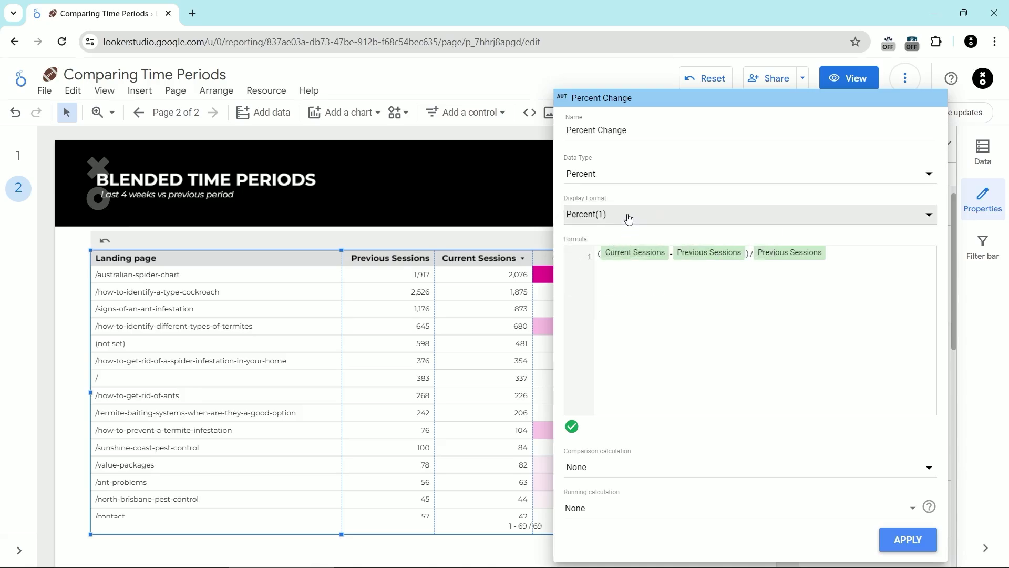
{"action": "left_click", "coordinate": [899, 547]}
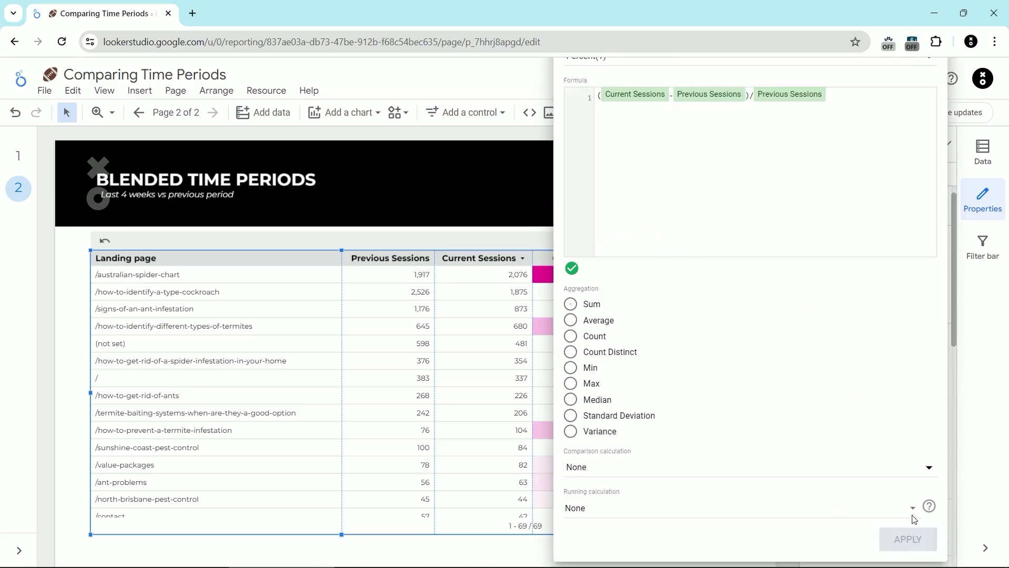
{"action": "left_click", "coordinate": [608, 390]}
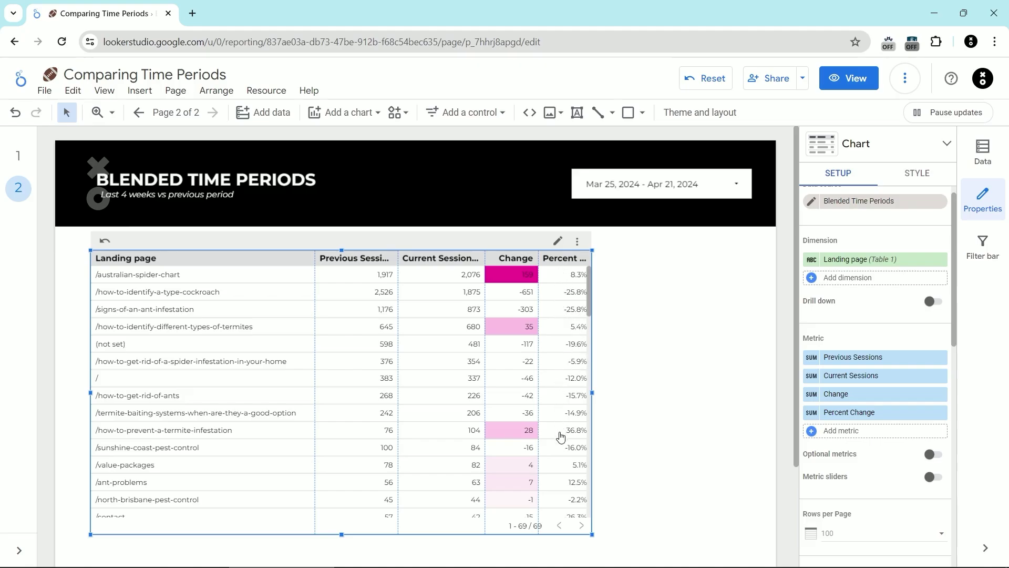
Step: Display the Percent Change metric of the blended table as a heatmap
{"action": "left_click", "coordinate": [917, 173]}
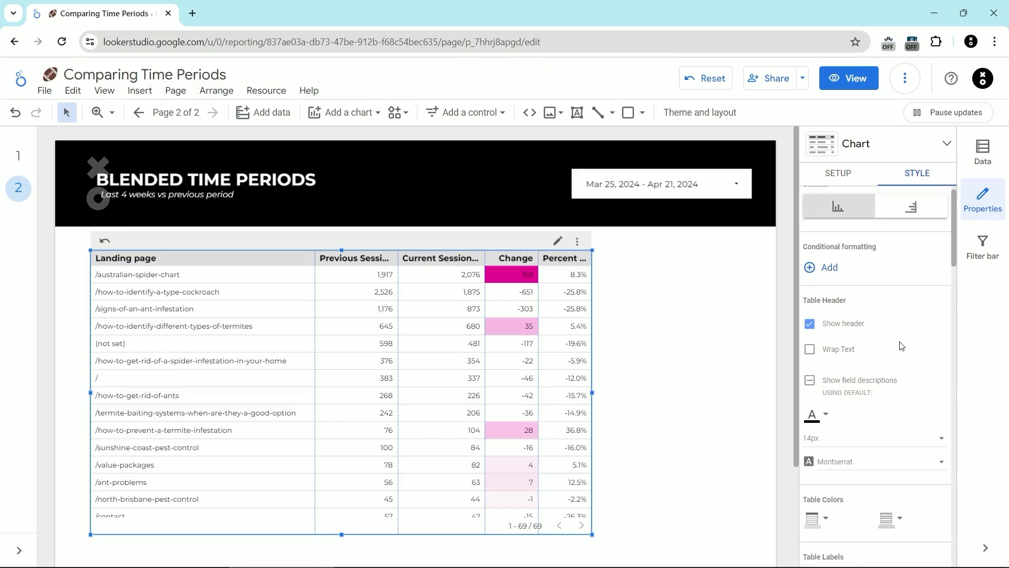
{"action": "scroll", "coordinate": [901, 346], "scroll_direction": "down", "scroll_amount": 10}
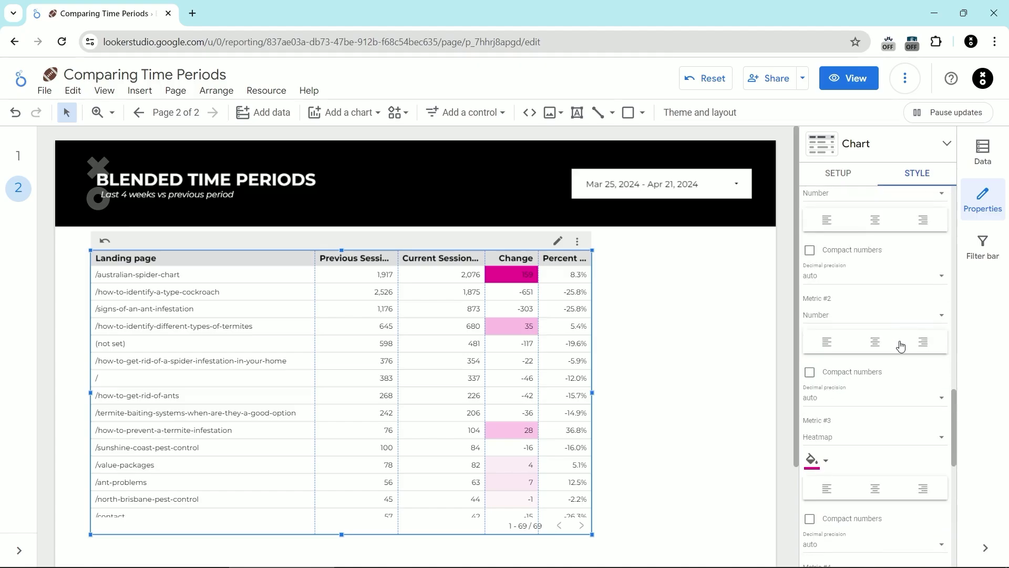
{"action": "scroll", "coordinate": [901, 345], "scroll_direction": "down", "scroll_amount": 4}
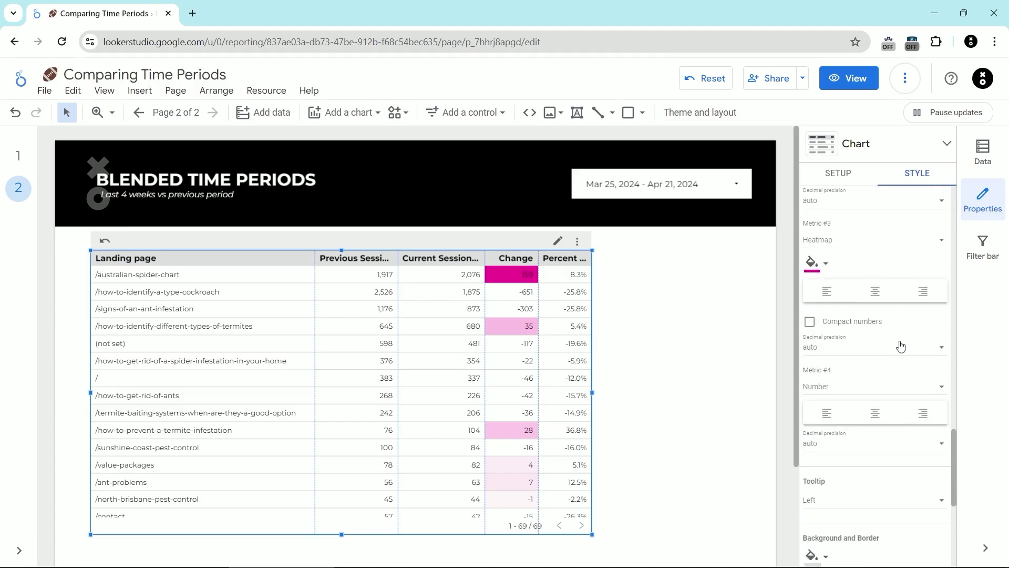
{"action": "left_click", "coordinate": [854, 394]}
{"action": "left_click", "coordinate": [852, 421]}
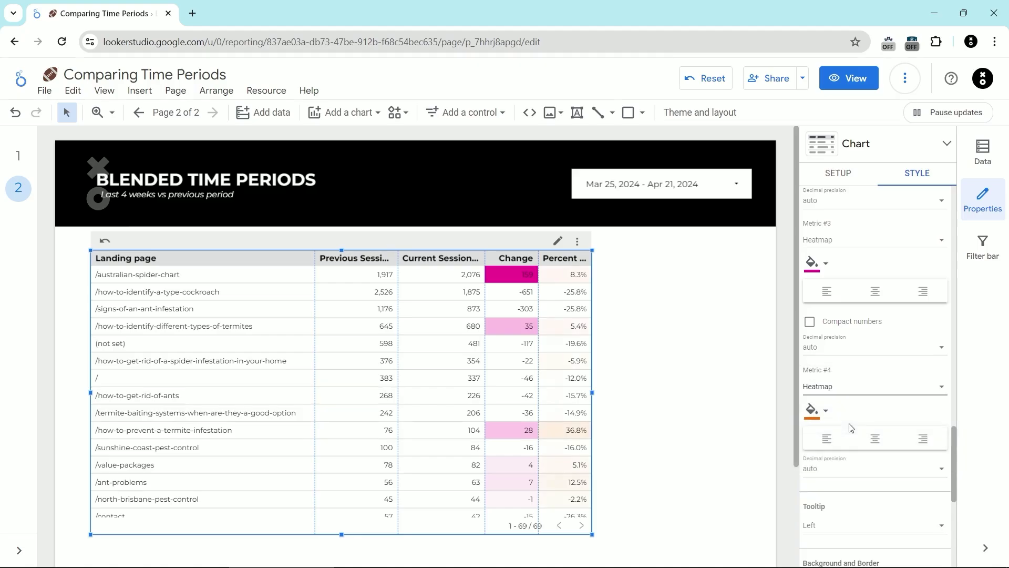
Step: Widen the table to make room for its metric columns, and sort it by Percent Change in descending and ascending order
{"action": "left_click_drag", "start_coordinate": [592, 392], "coordinate": [678, 393]}
{"action": "left_click", "coordinate": [648, 259]}
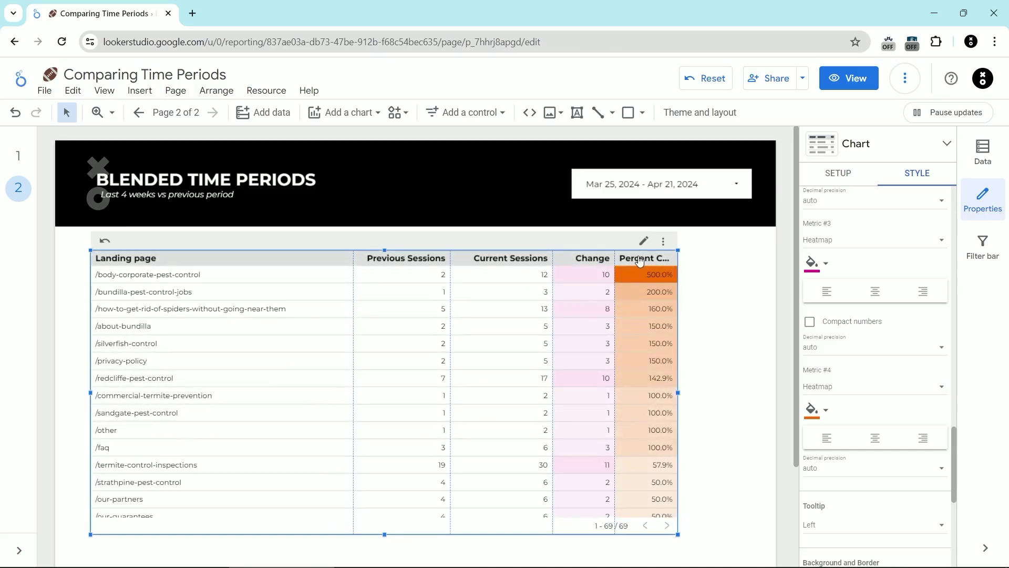
{"action": "left_click", "coordinate": [641, 261]}
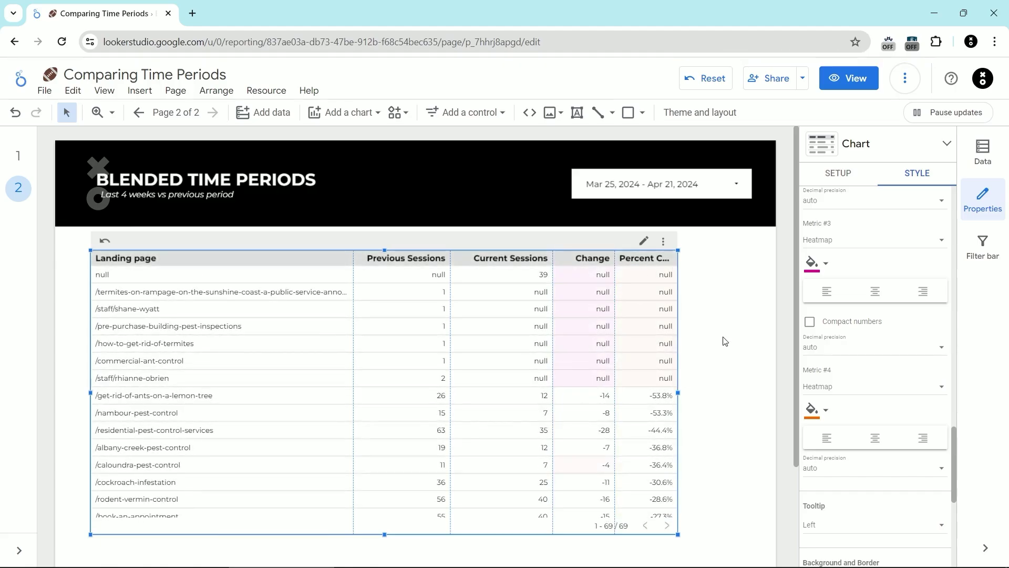
Step: Edit the Blended Time Periods data source and give Table 1 a new filter that includes Sessions greater than or equal to 50
{"action": "left_click", "coordinate": [837, 173]}
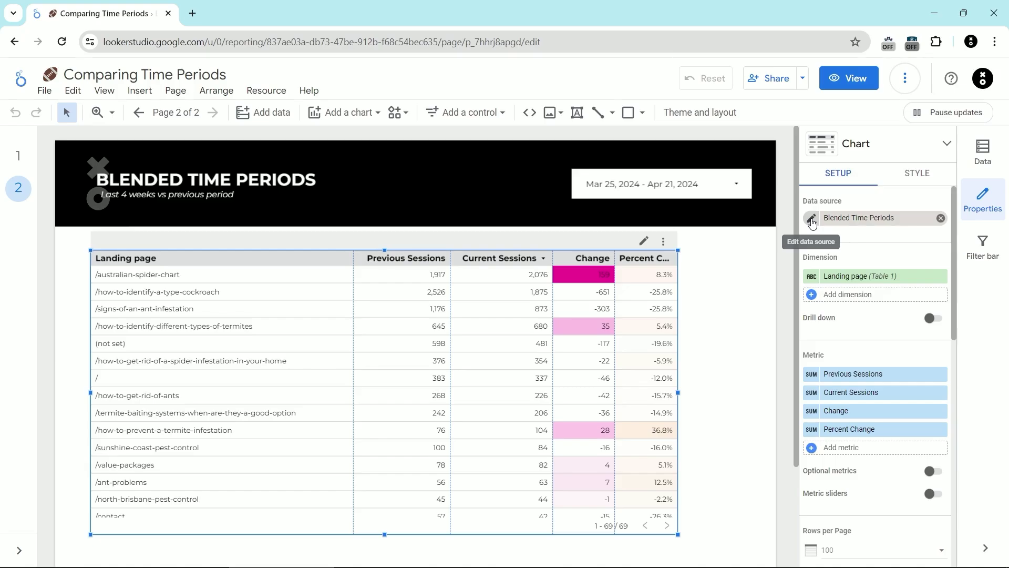
{"action": "left_click", "coordinate": [812, 220]}
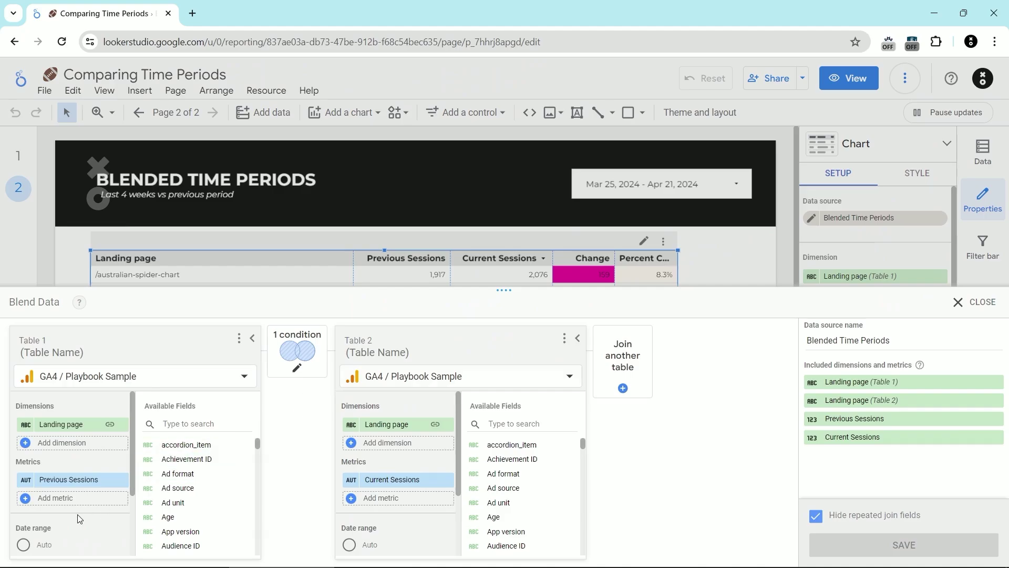
{"action": "scroll", "coordinate": [79, 518], "scroll_direction": "down", "scroll_amount": 2}
{"action": "left_click", "coordinate": [59, 539]}
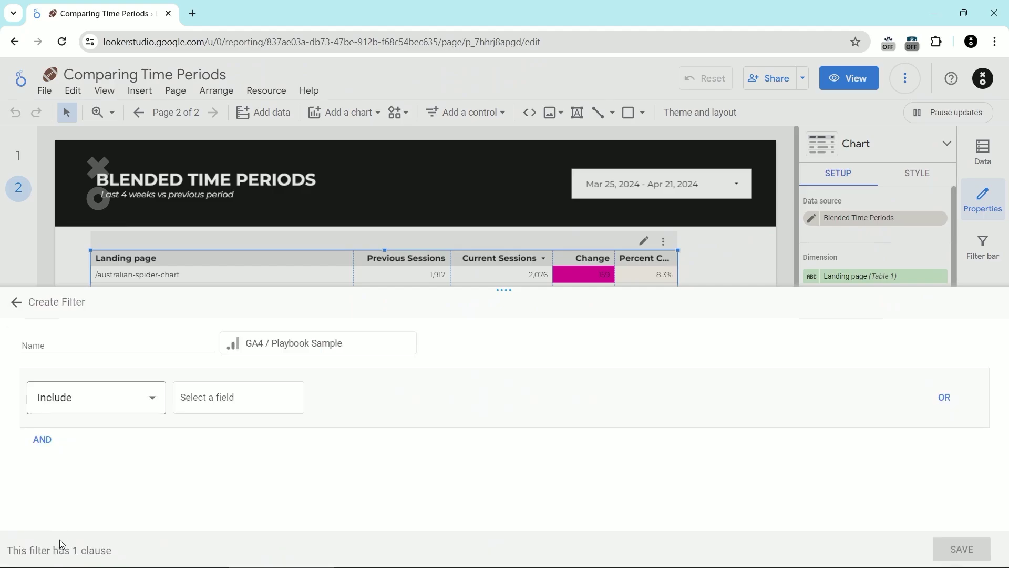
{"action": "left_click", "coordinate": [148, 398]}
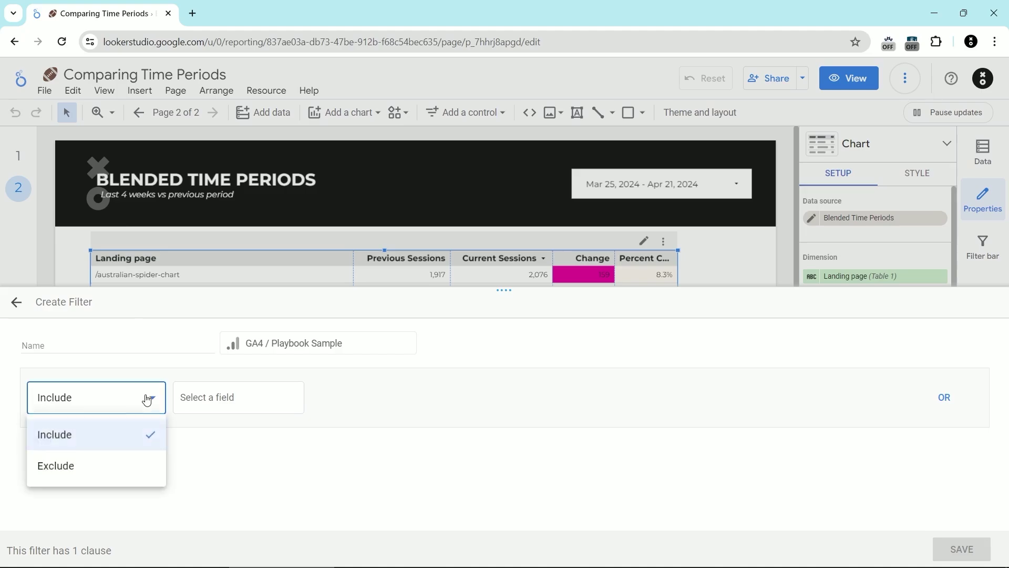
{"action": "left_click", "coordinate": [221, 405]}
{"action": "left_click", "coordinate": [220, 405]}
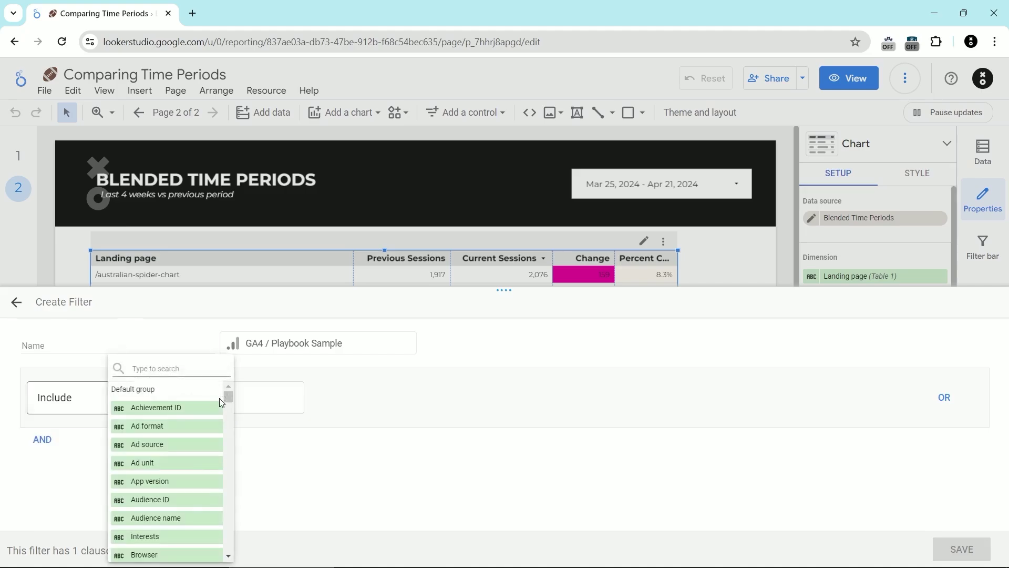
{"action": "type", "text": "se"}
{"action": "key", "text": "Return"}
{"action": "left_click", "coordinate": [415, 408]}
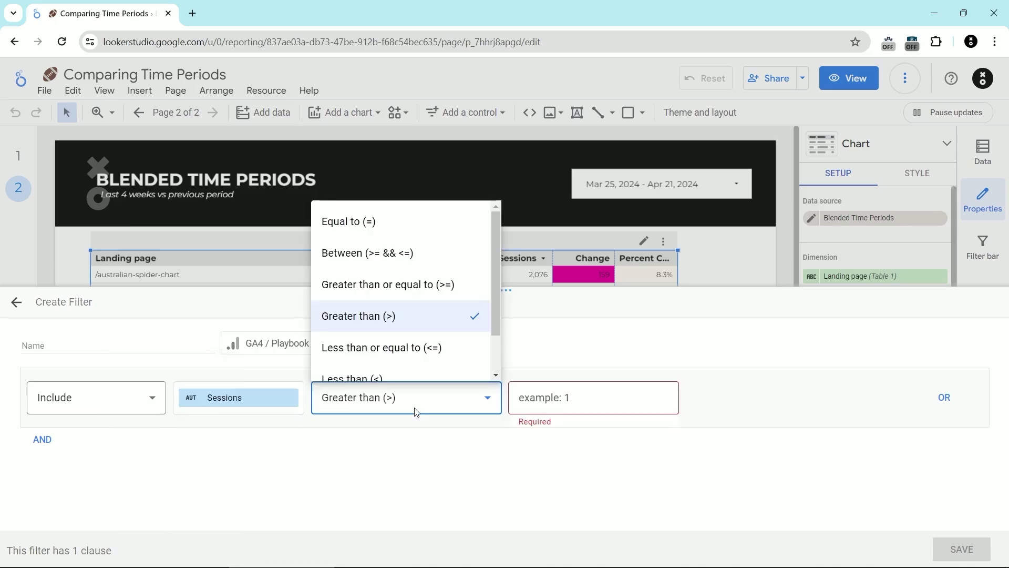
{"action": "left_click", "coordinate": [431, 288]}
{"action": "left_click", "coordinate": [587, 409]}
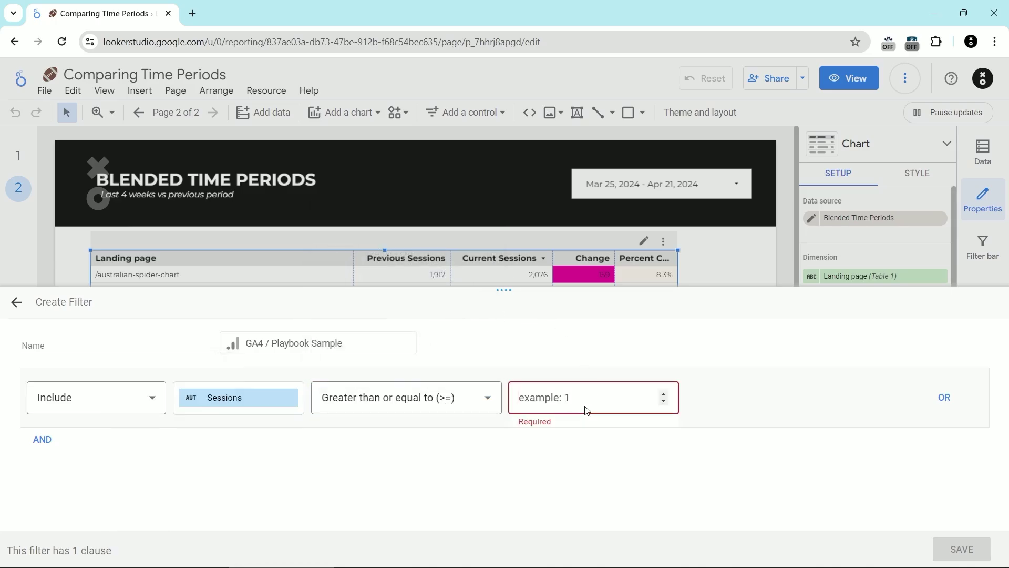
{"action": "type", "text": "50"}
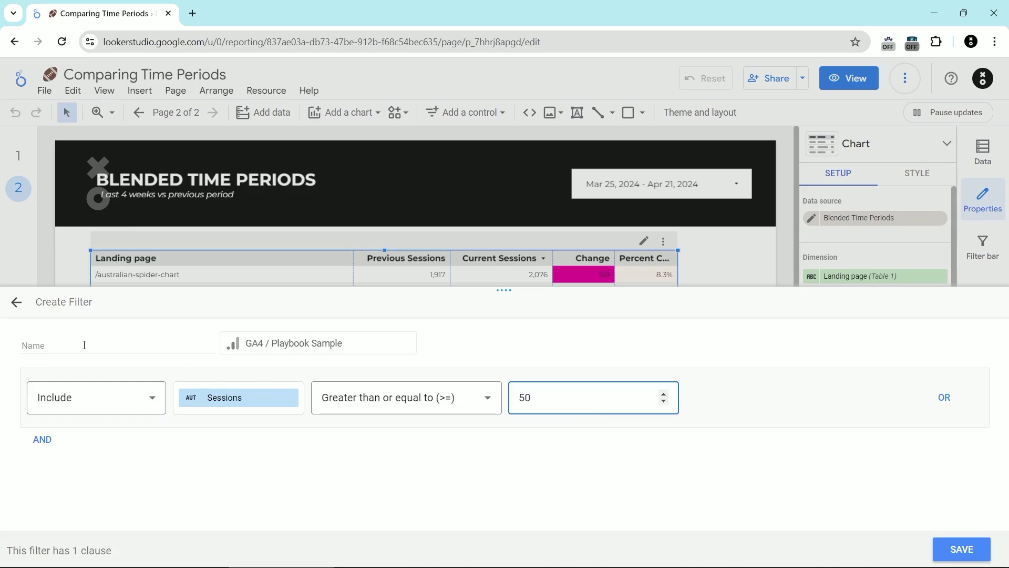
Step: Name the new Table 1 filter "sessions >= 50" and save it
{"action": "left_click", "coordinate": [81, 345]}
{"action": "type", "text": "sessions >= 50"}
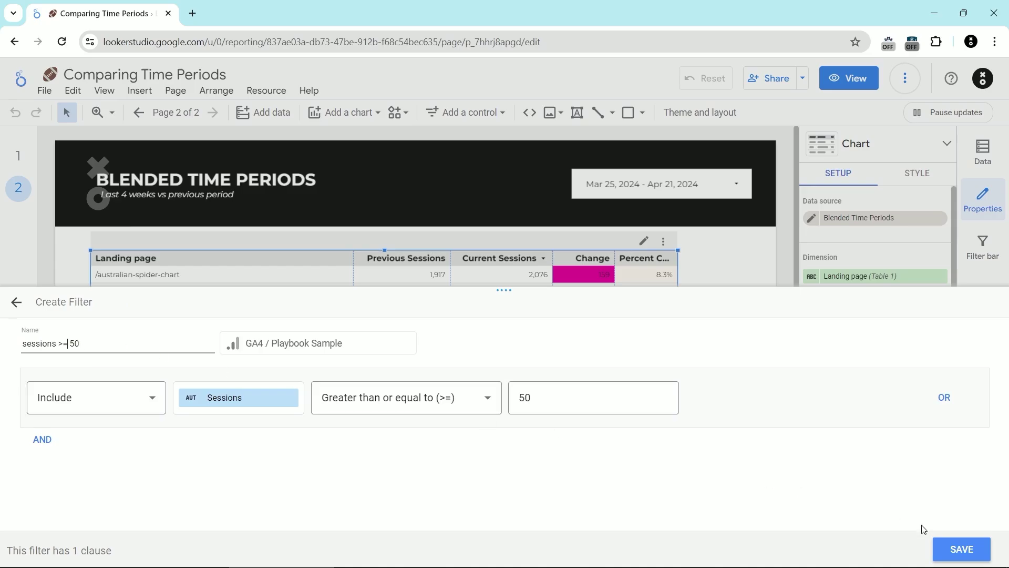
{"action": "left_click", "coordinate": [966, 551]}
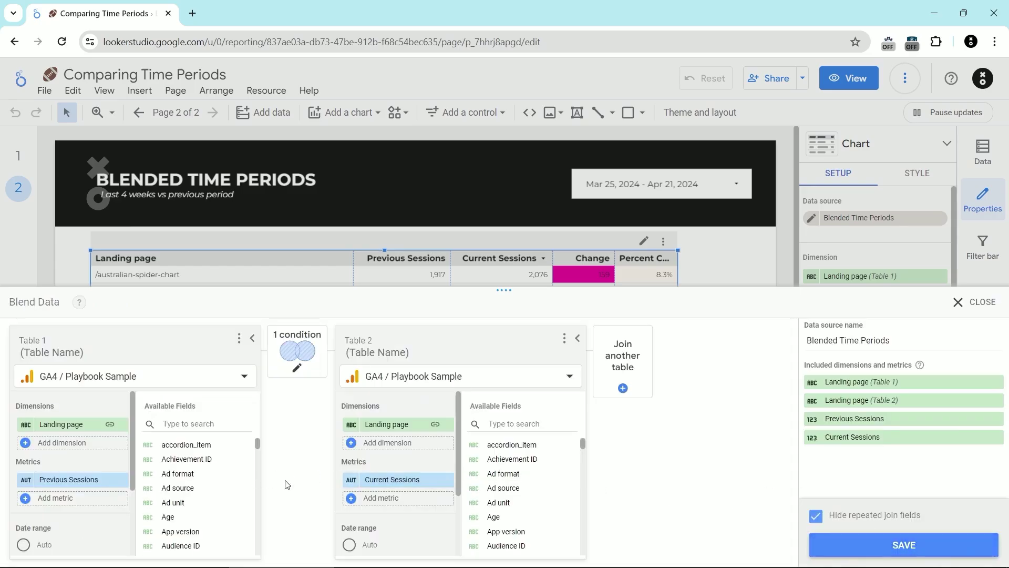
Step: Apply the existing sessions >= 50 filter to Table 2, and save and close the blend to review the filtered table
{"action": "scroll", "coordinate": [426, 486], "scroll_direction": "down", "scroll_amount": 3}
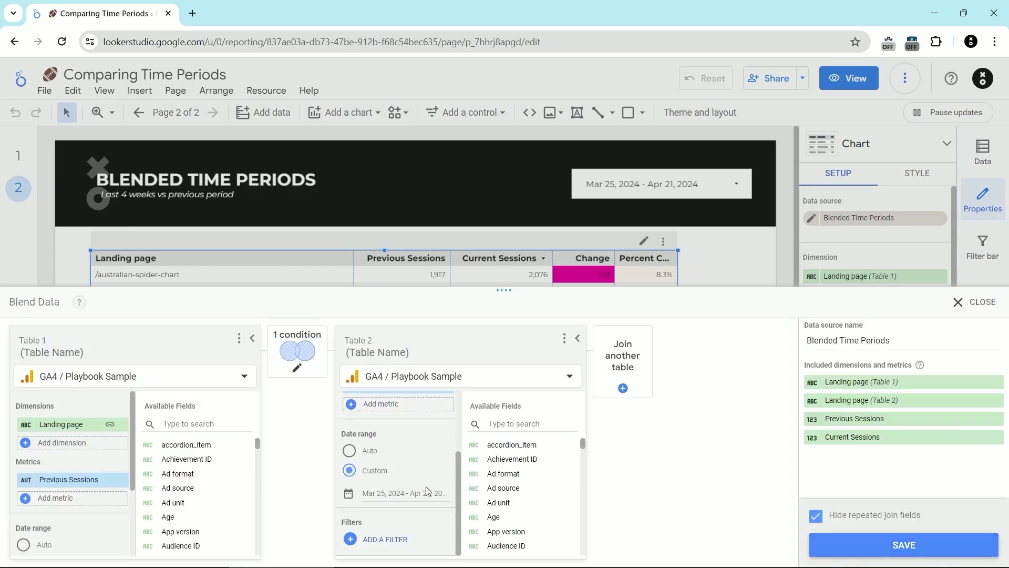
{"action": "left_click", "coordinate": [387, 534]}
{"action": "left_click", "coordinate": [391, 382]}
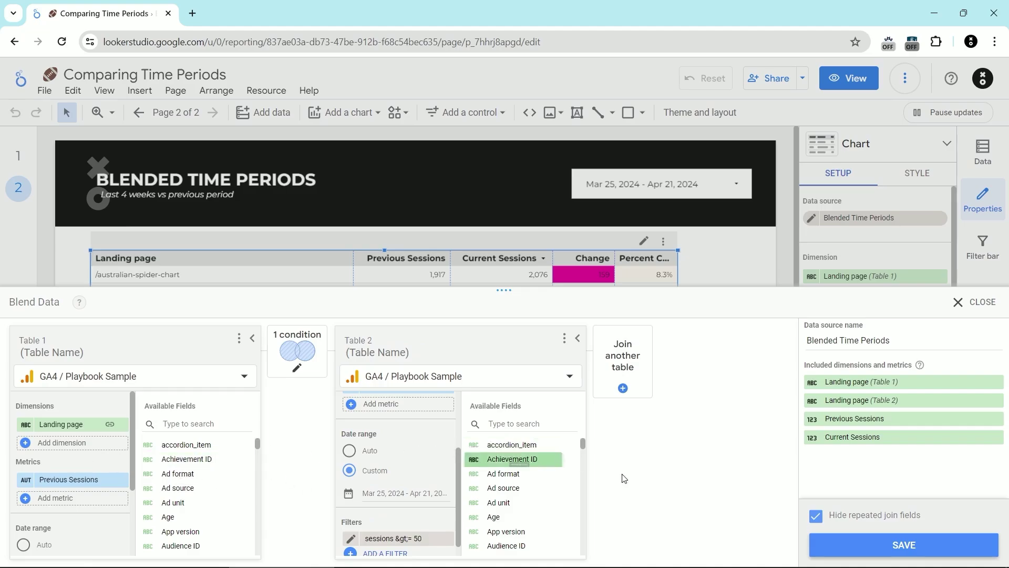
{"action": "left_click", "coordinate": [920, 550]}
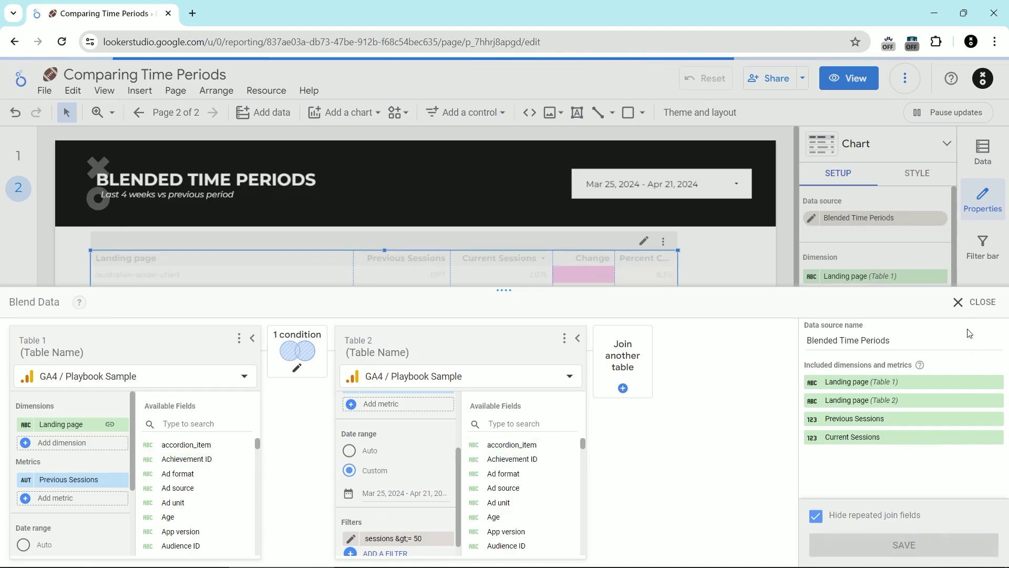
{"action": "left_click", "coordinate": [977, 301]}
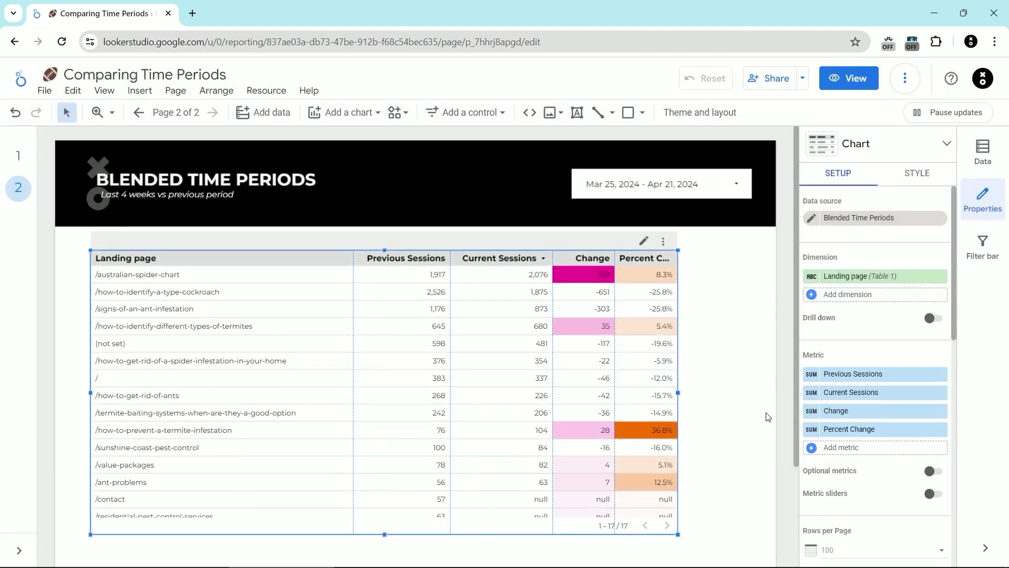
{"action": "scroll", "coordinate": [479, 398], "scroll_direction": "down", "scroll_amount": 2}
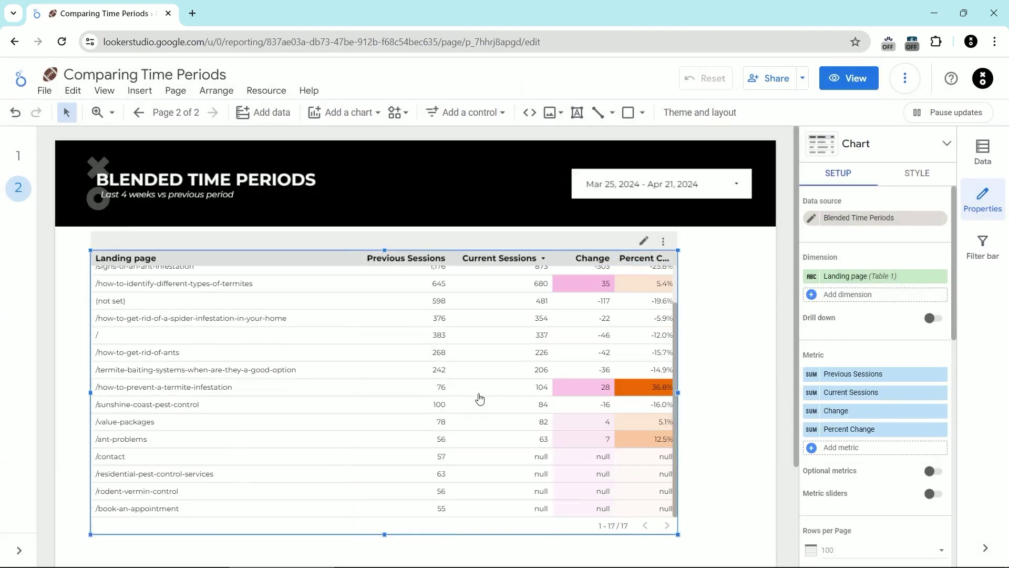
{"action": "scroll", "coordinate": [479, 398], "scroll_direction": "up", "scroll_amount": 2}
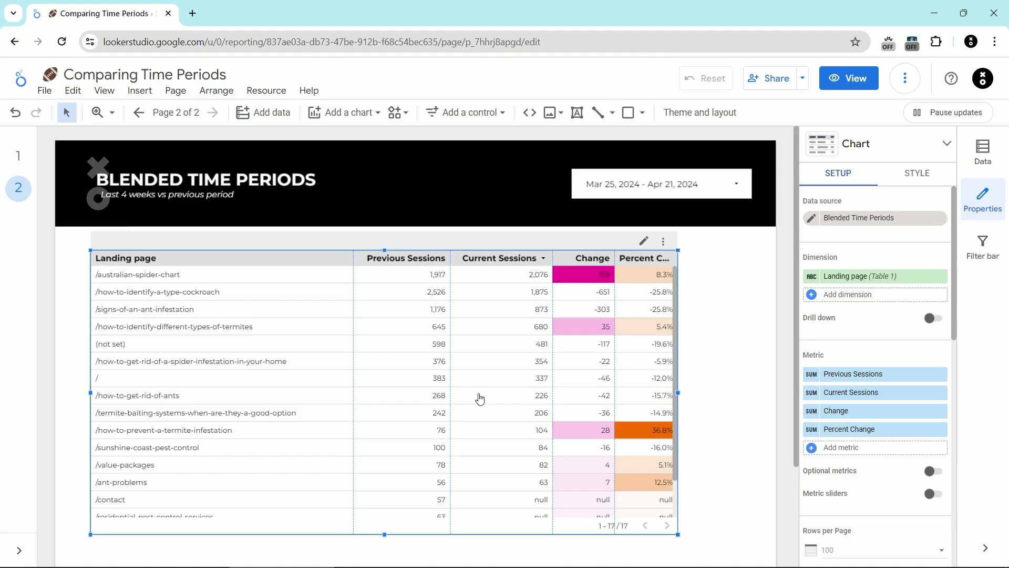